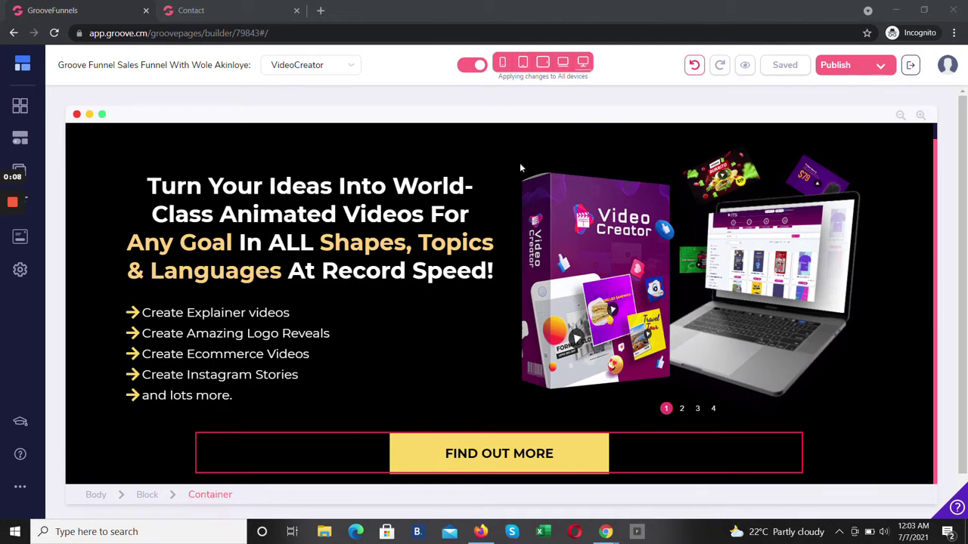
- Drop a Slider element into the hero's left column and select the slider to show its settings
click(20, 140)
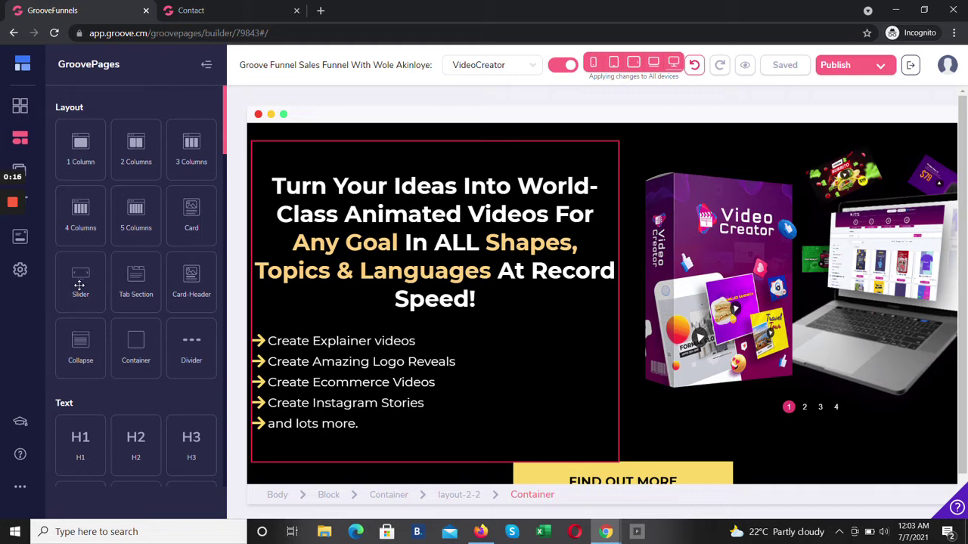
drag(78, 285, 427, 233)
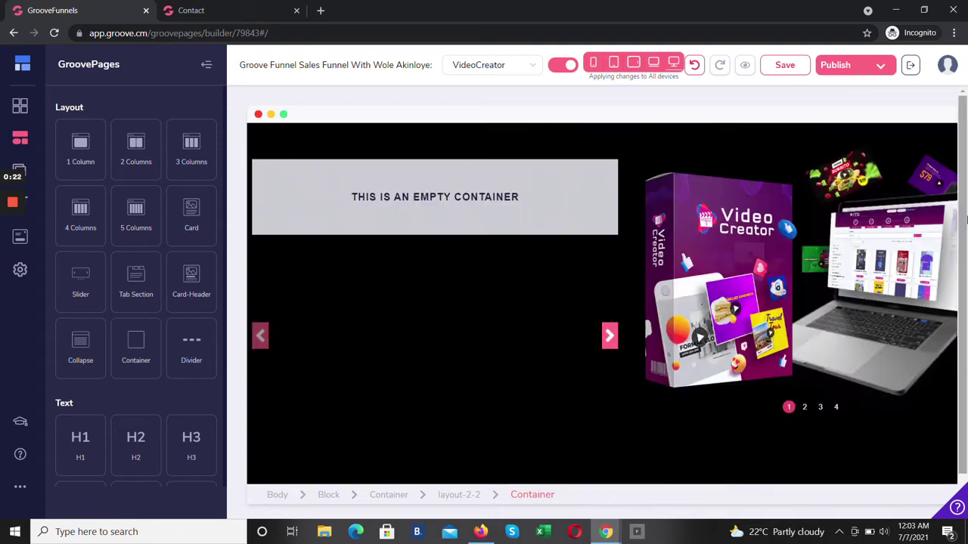
click(479, 263)
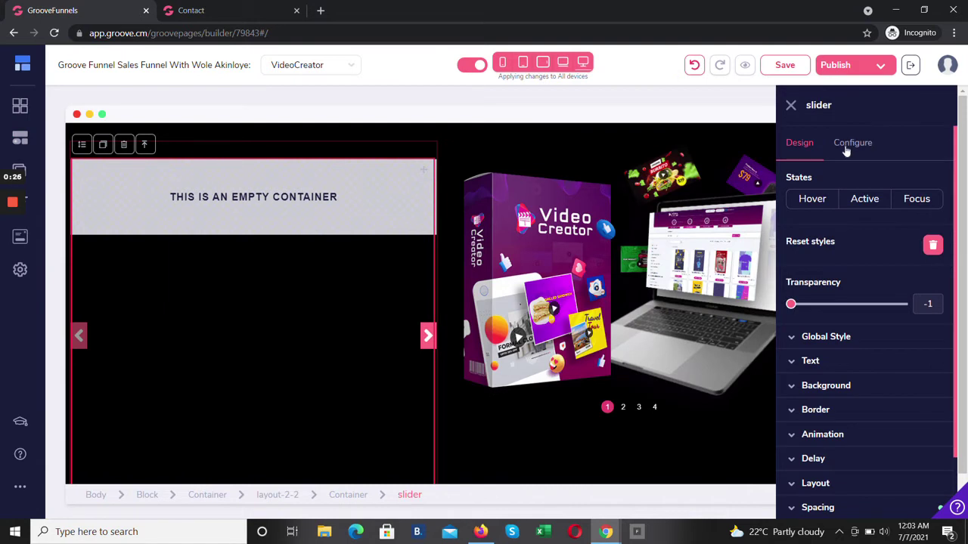
- Set the slider's Number of Slides to 2
click(846, 147)
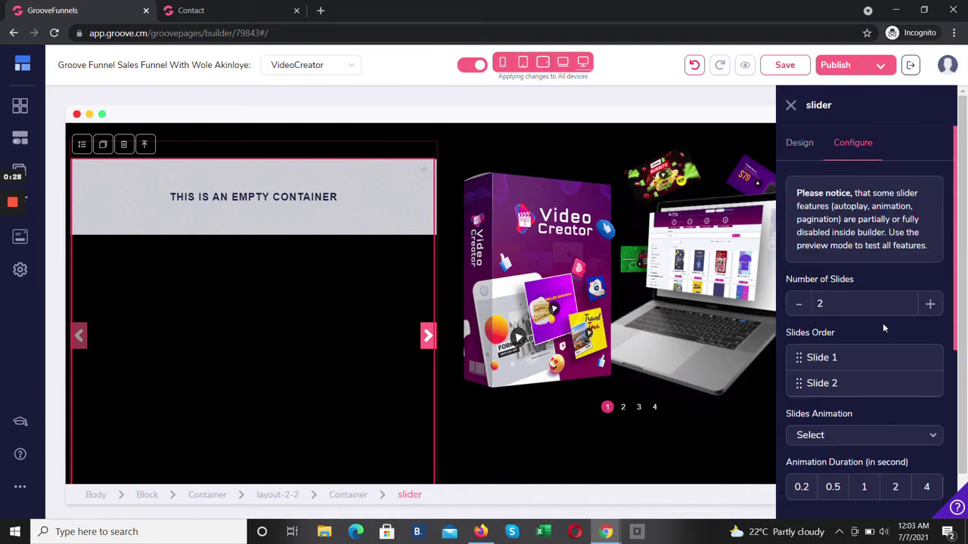
click(930, 313)
click(930, 313)
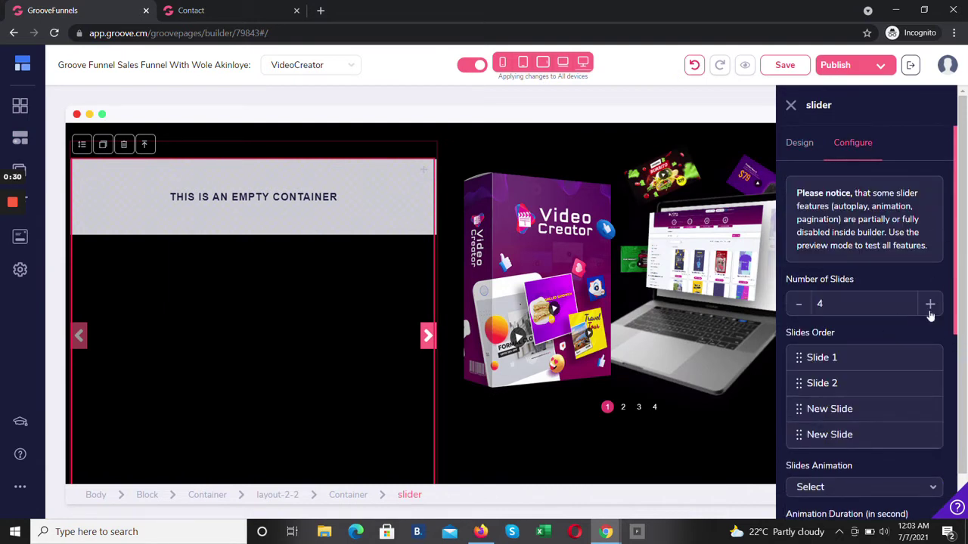
click(929, 313)
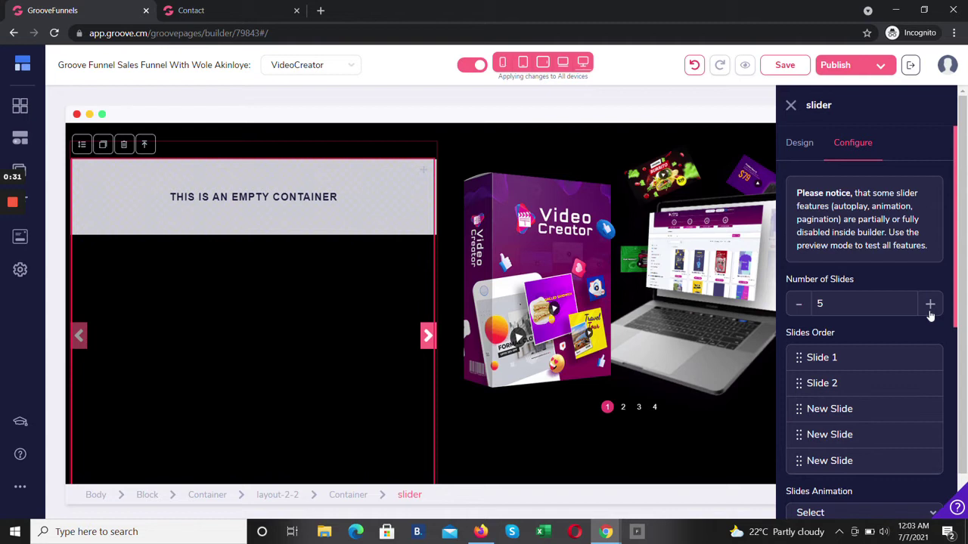
click(799, 305)
click(799, 306)
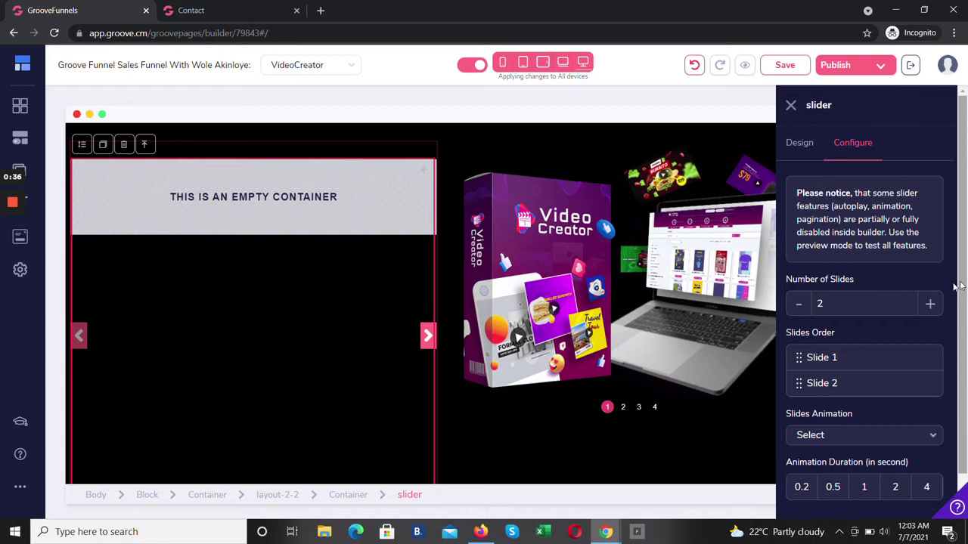
- Choose the slideInUp slide animation with a 4-second animation duration
drag(957, 294, 956, 374)
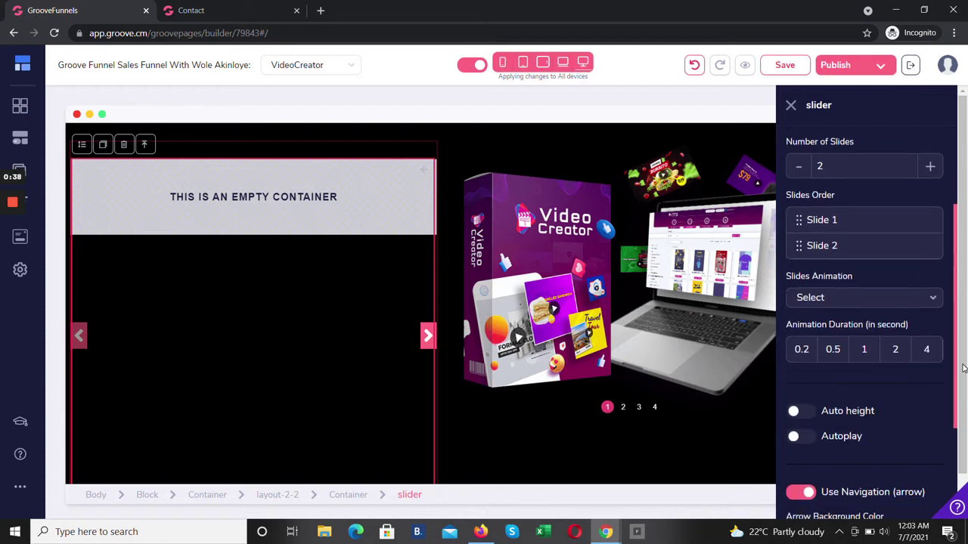
click(912, 301)
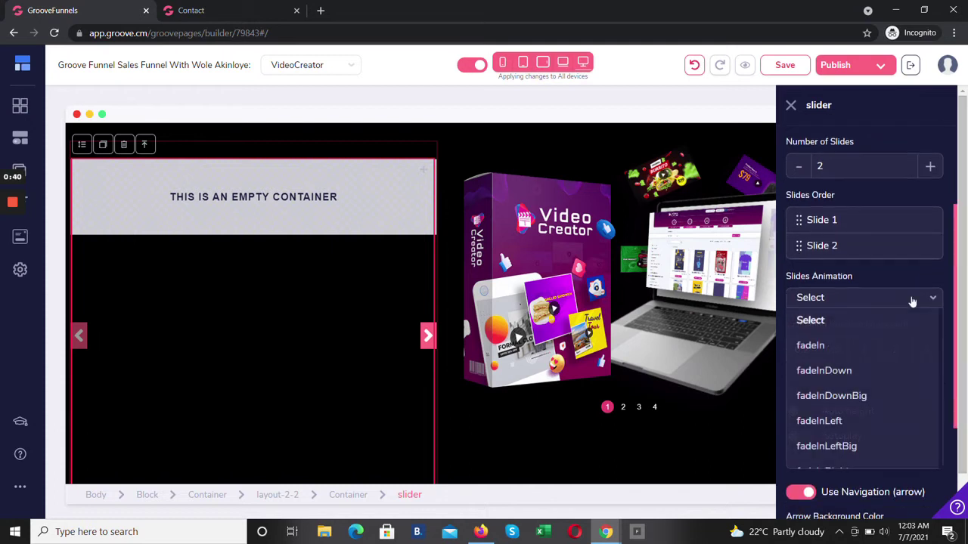
drag(942, 326, 935, 433)
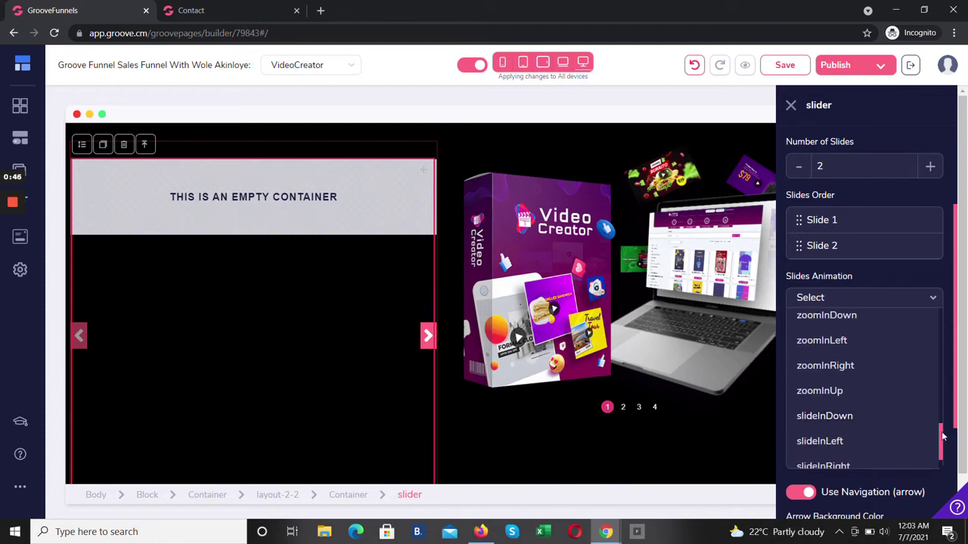
drag(941, 436, 942, 452)
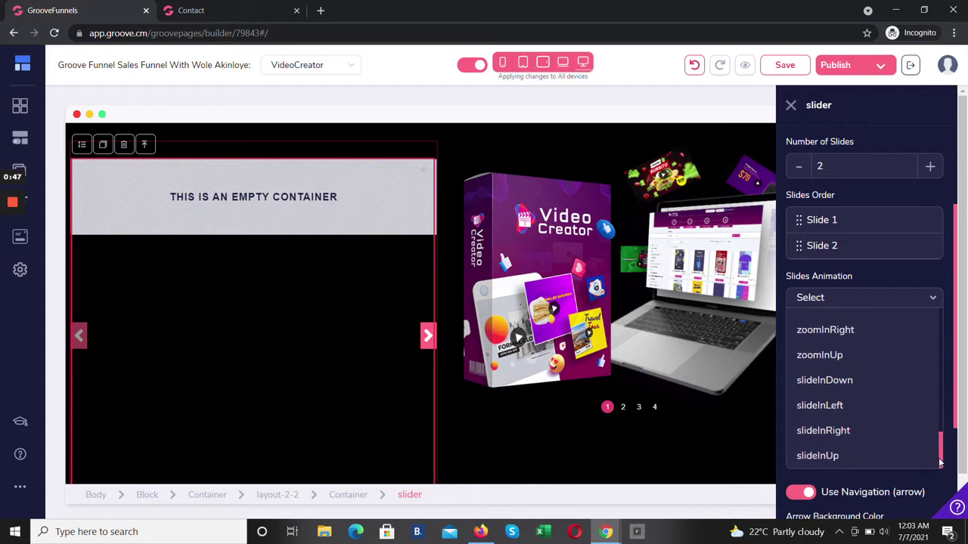
click(829, 457)
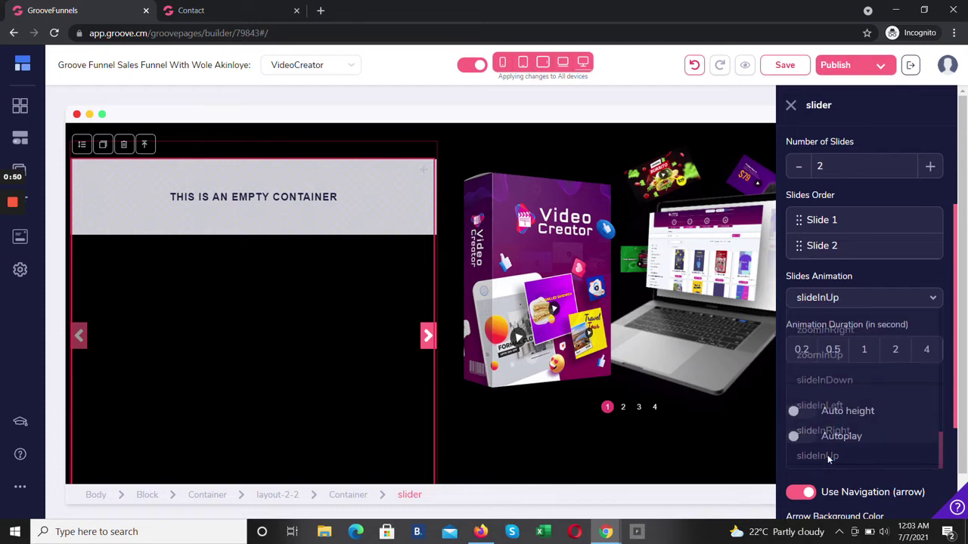
click(927, 350)
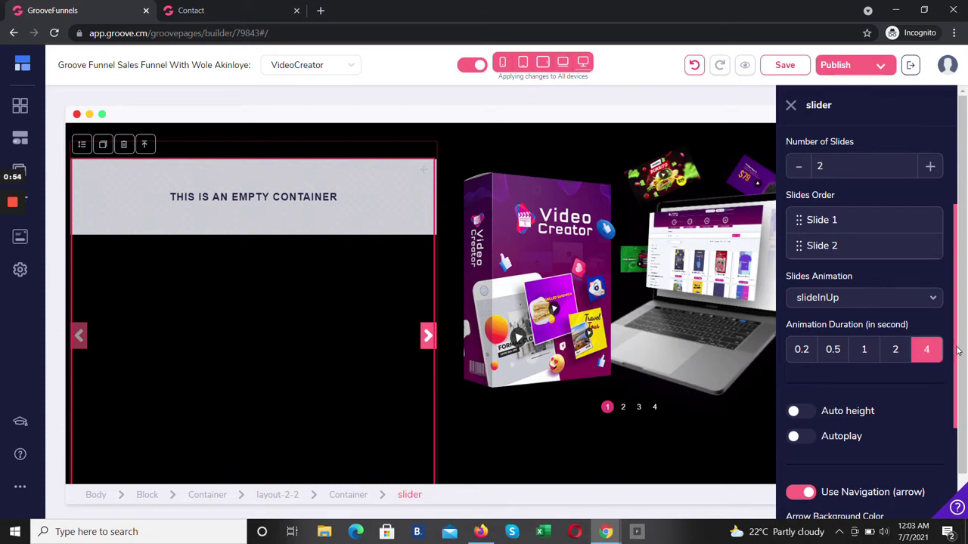
drag(961, 354, 962, 451)
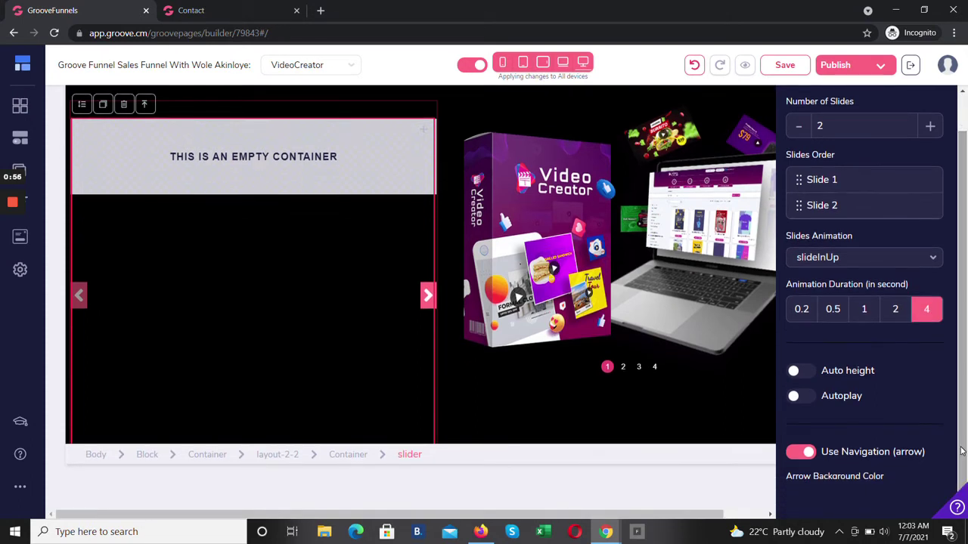
- Turn on slider autoplay with a 5-second interval
click(800, 396)
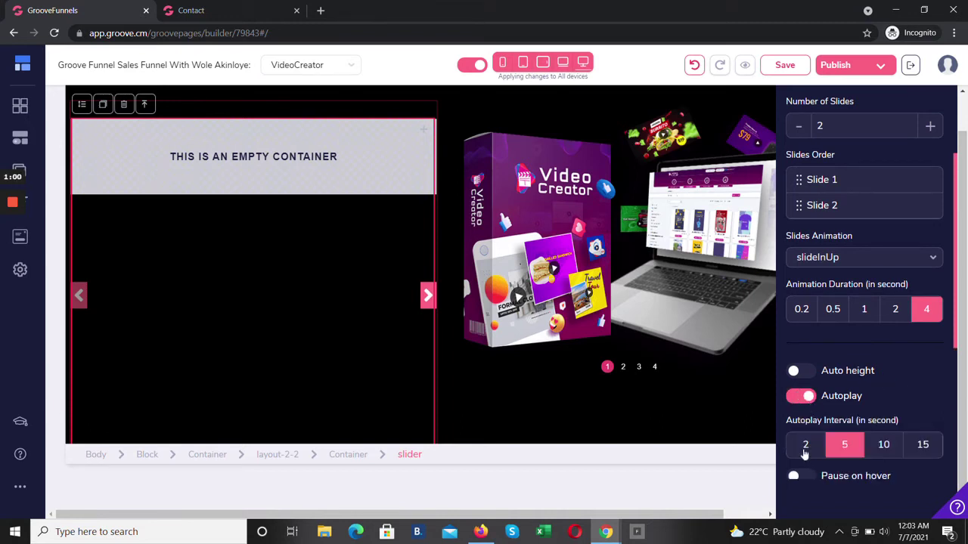
click(805, 451)
click(843, 448)
- Switch the navigation arrows off and the pagination bullets on
drag(954, 340, 951, 476)
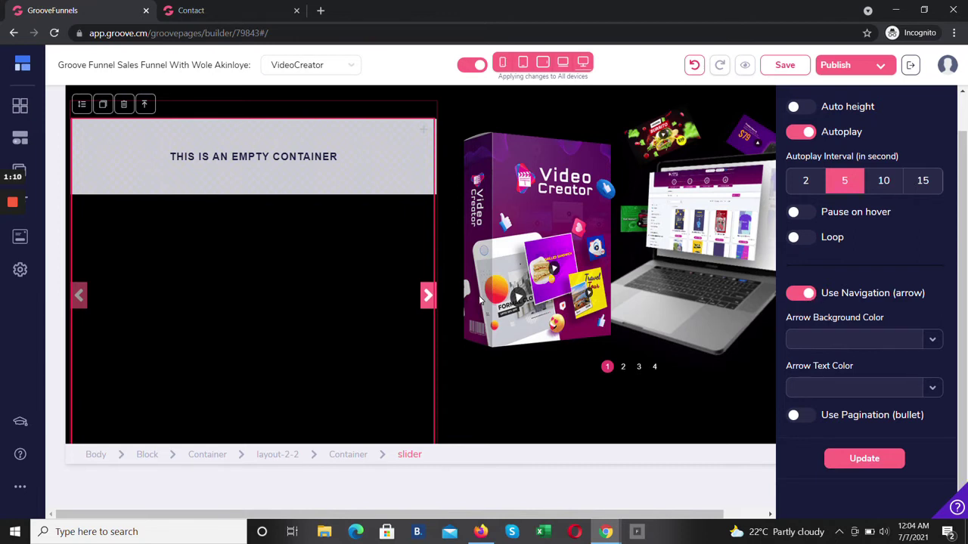
click(795, 295)
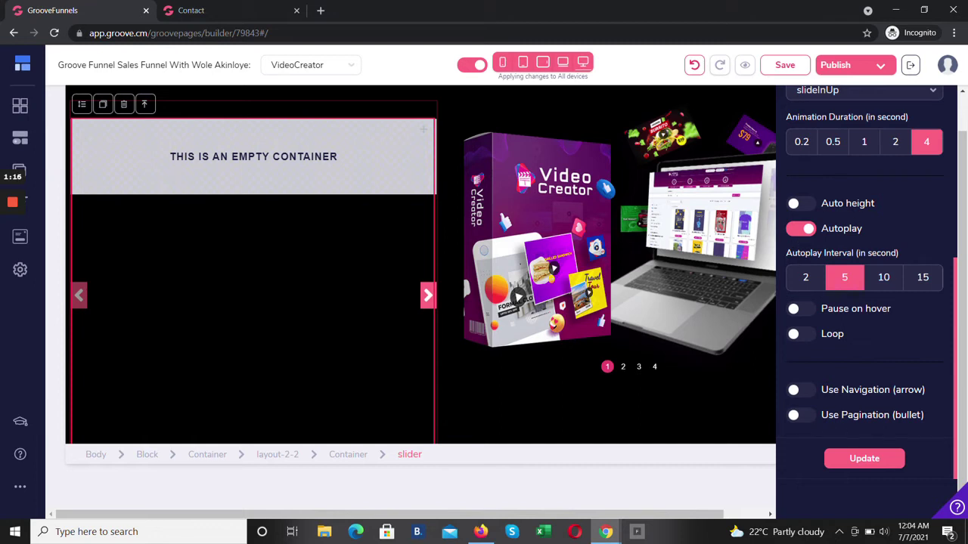
click(794, 391)
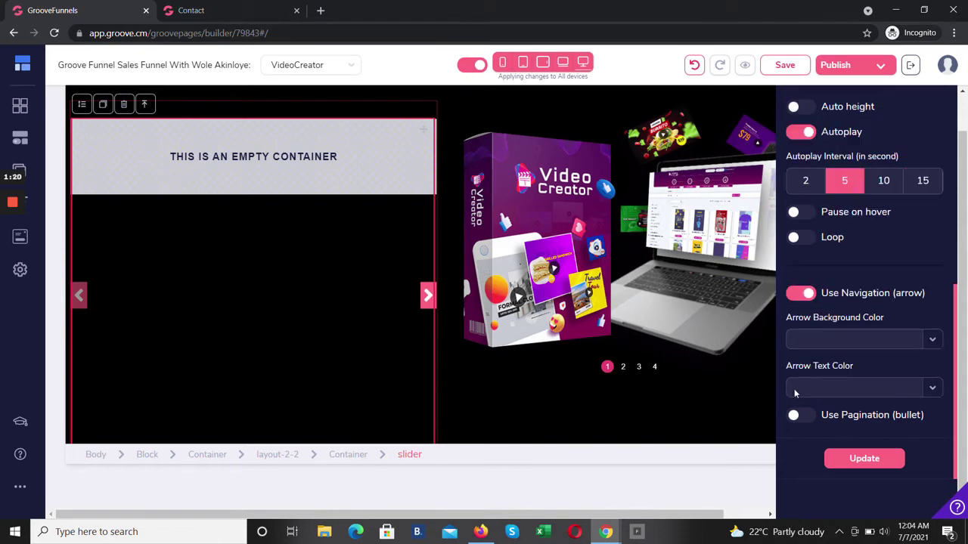
click(796, 296)
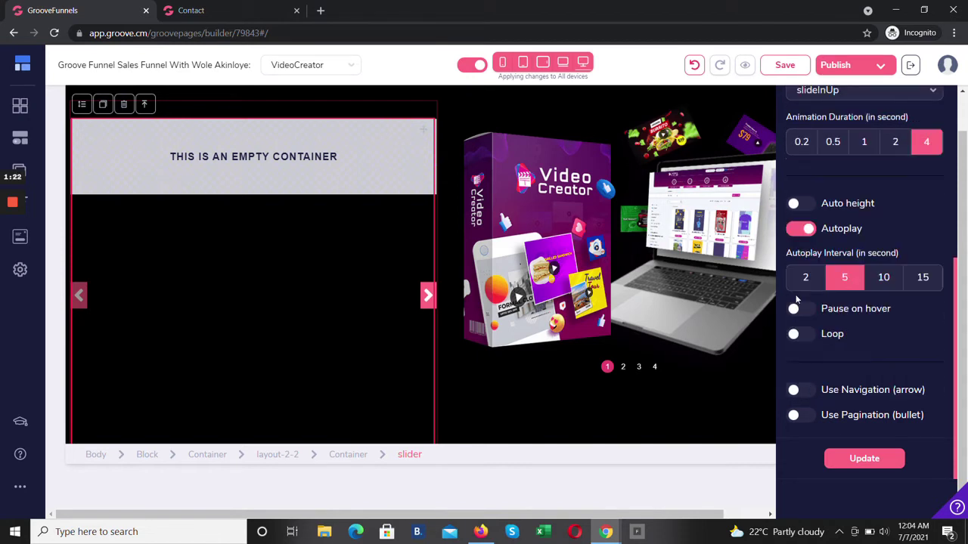
click(795, 415)
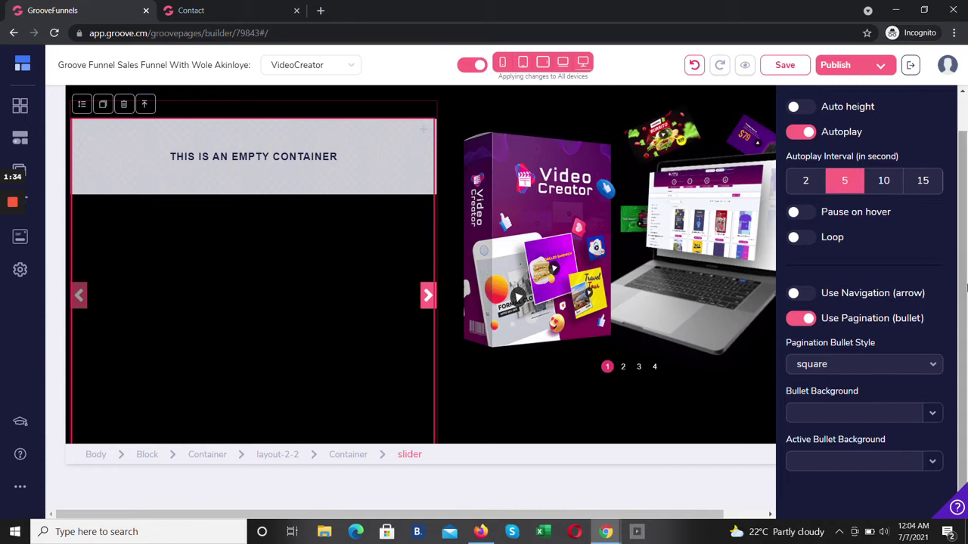
scroll(955, 268, up, 7)
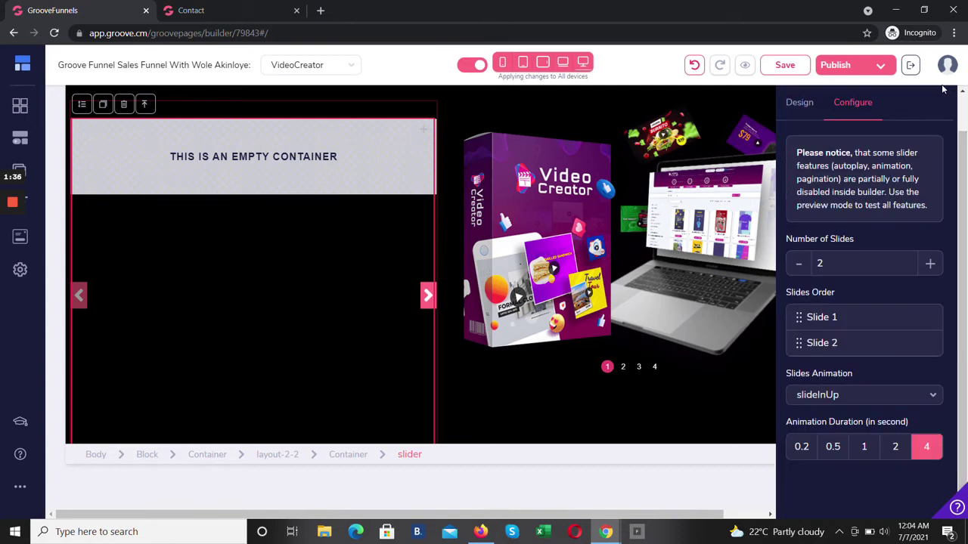
- Close the slider settings panel so slide 1's empty container shows on the canvas
click(201, 180)
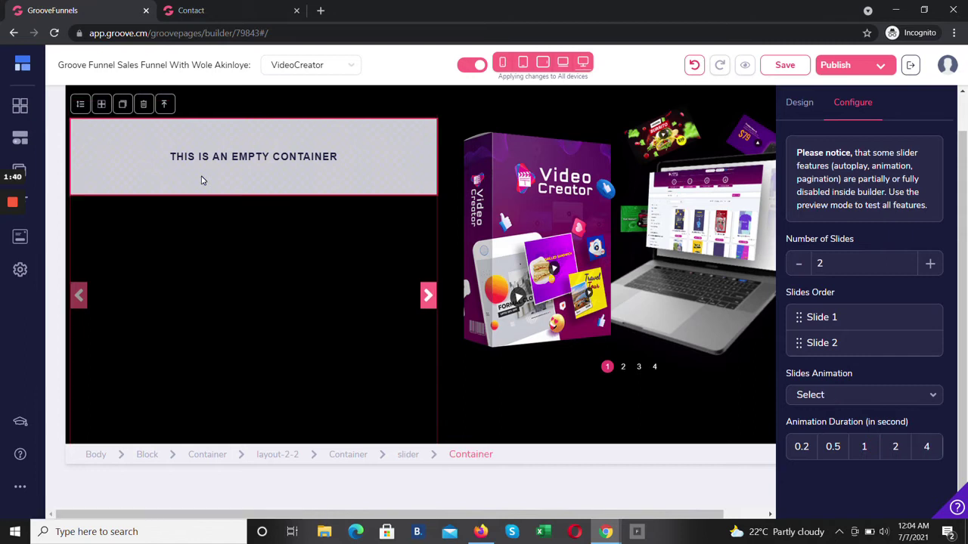
click(219, 232)
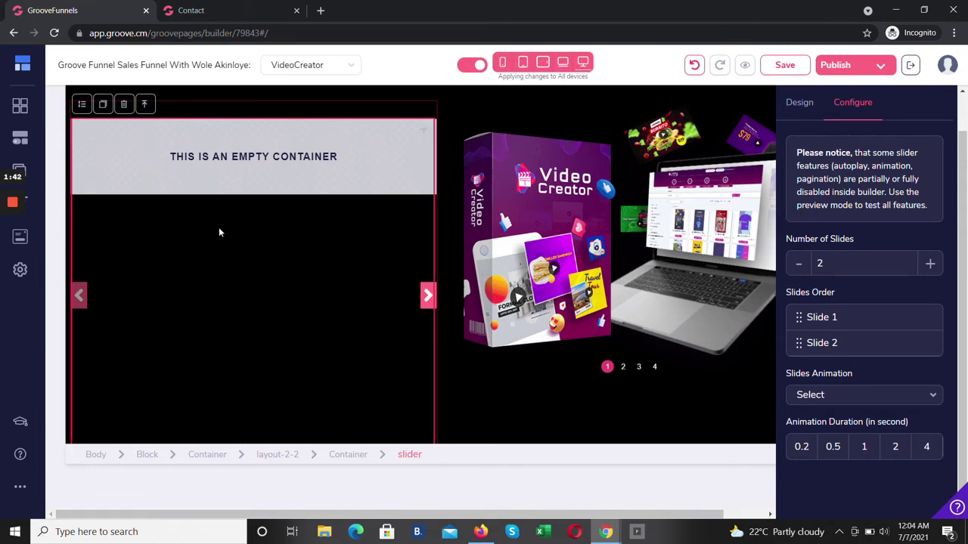
scroll(219, 232, down, 1)
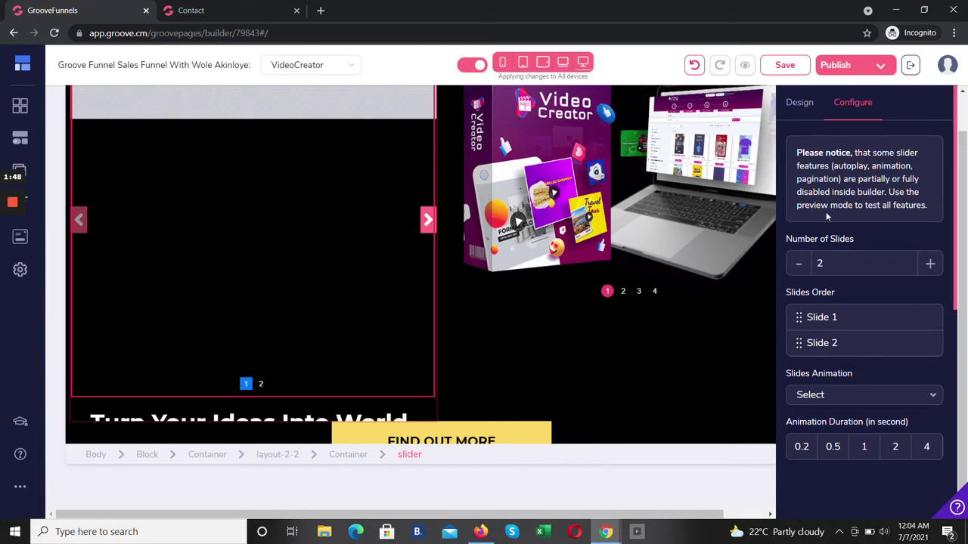
click(799, 106)
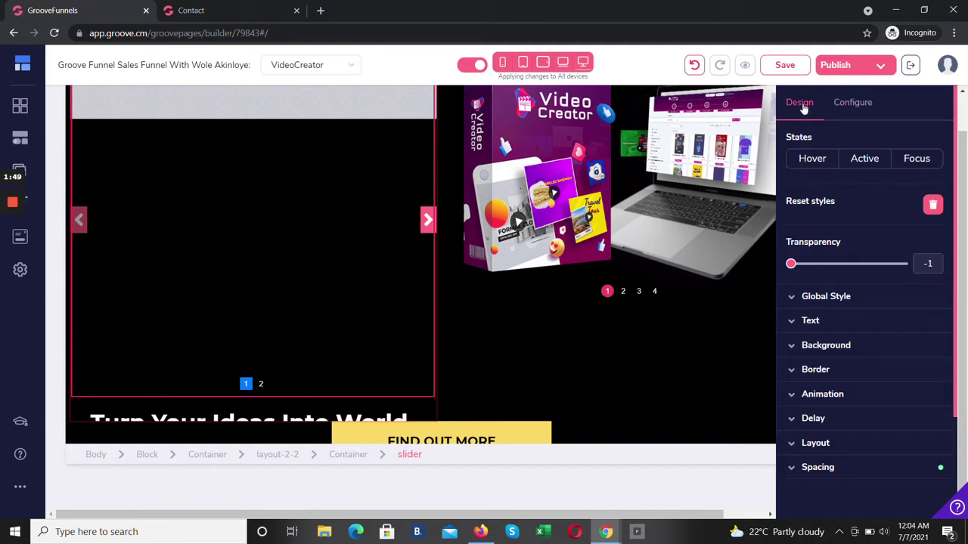
click(852, 102)
drag(957, 185, 486, 214)
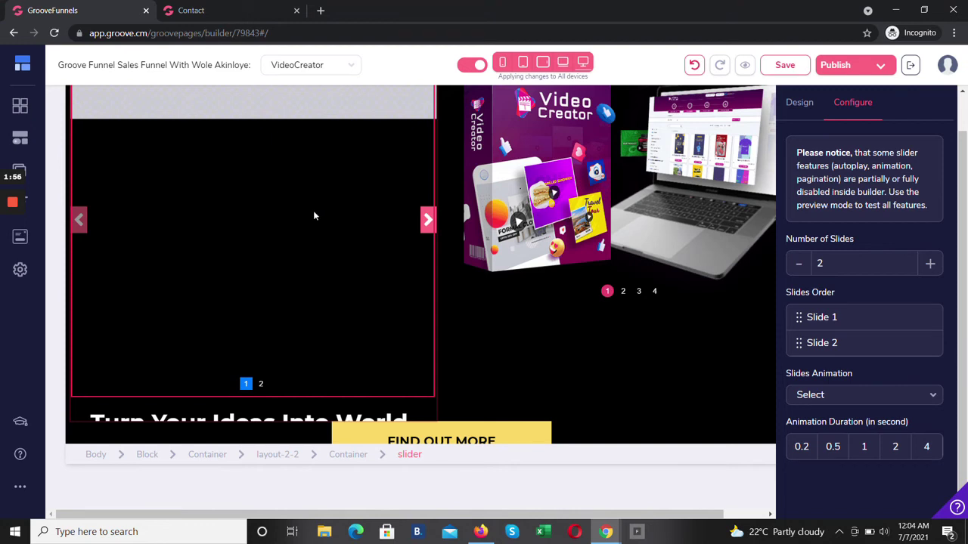
scroll(424, 229, up, 1)
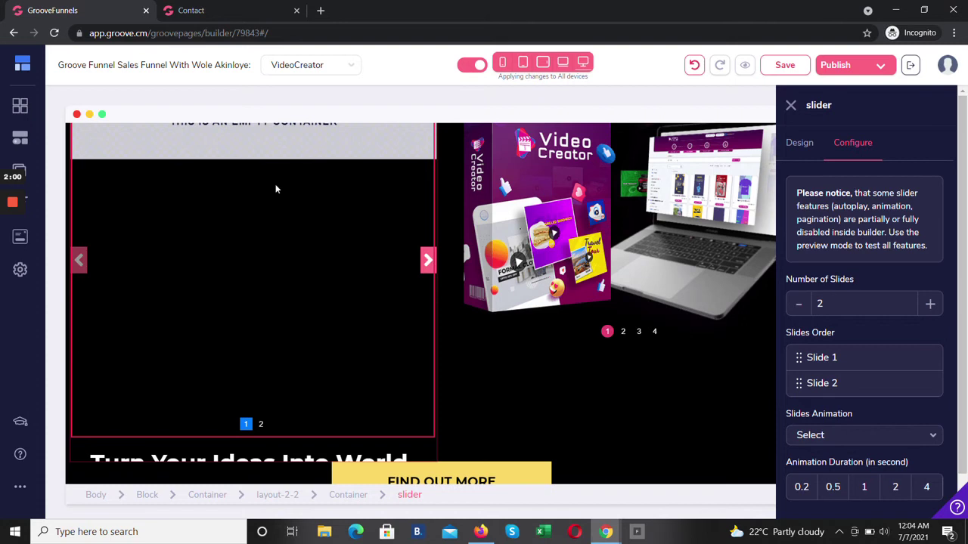
click(790, 106)
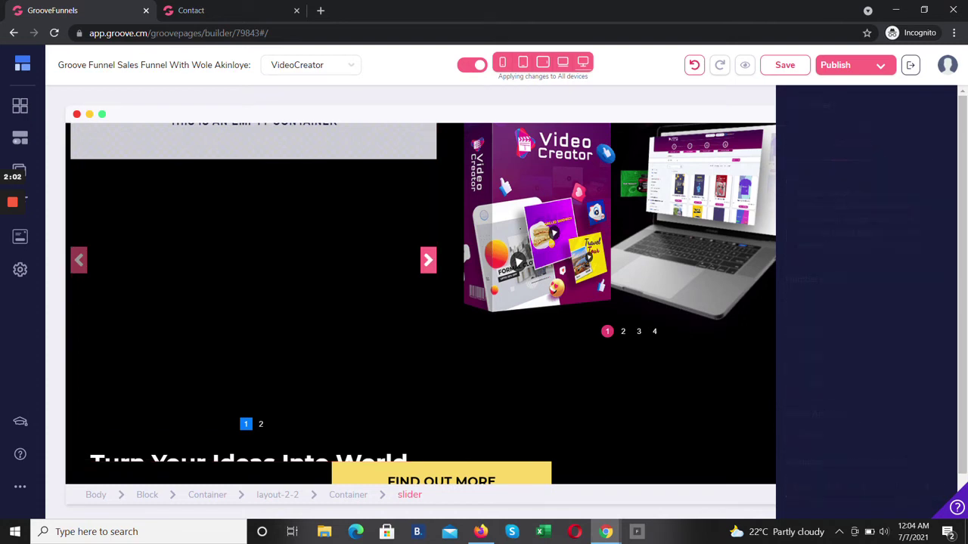
scroll(936, 168, up, 2)
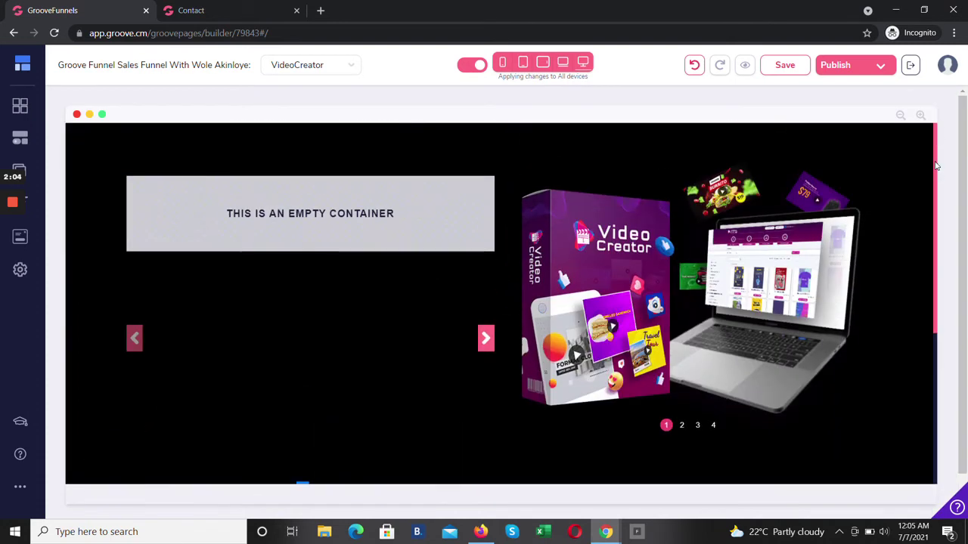
- Add an Image element into slide 1 of the slider
click(341, 227)
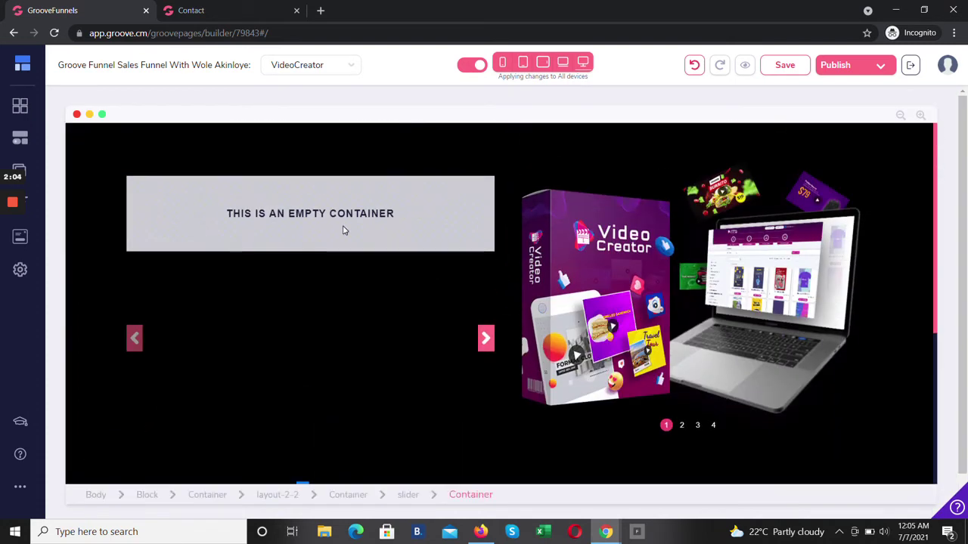
click(20, 142)
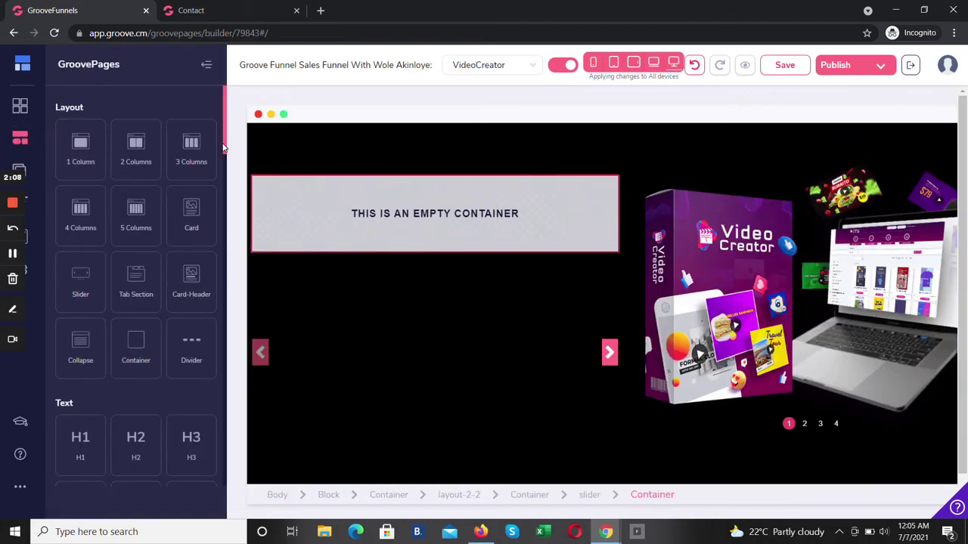
drag(225, 148, 226, 261)
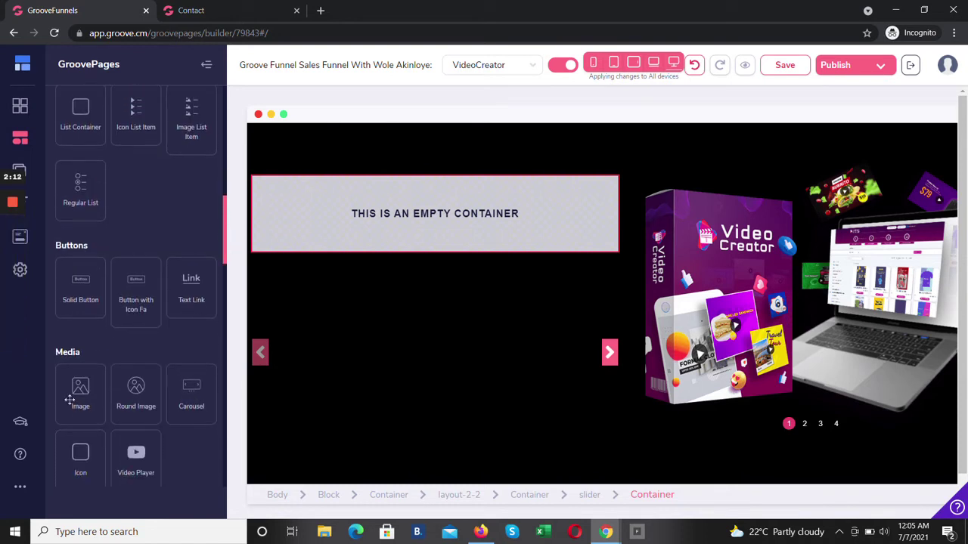
drag(66, 407, 384, 224)
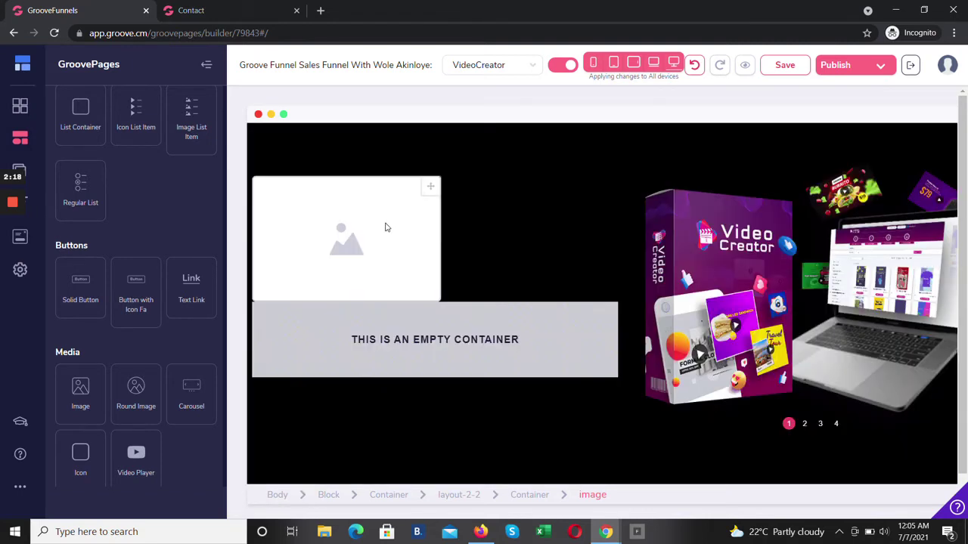
click(385, 227)
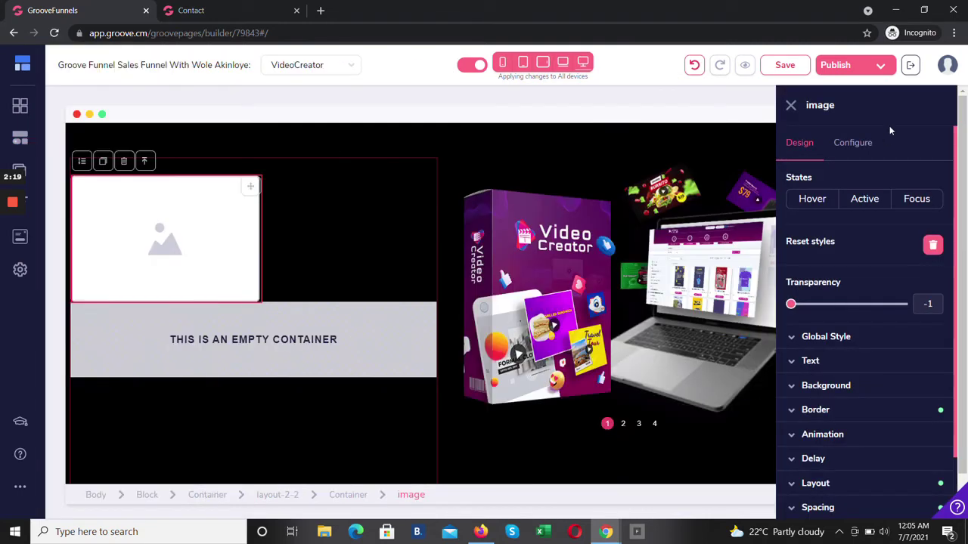
click(854, 144)
click(864, 245)
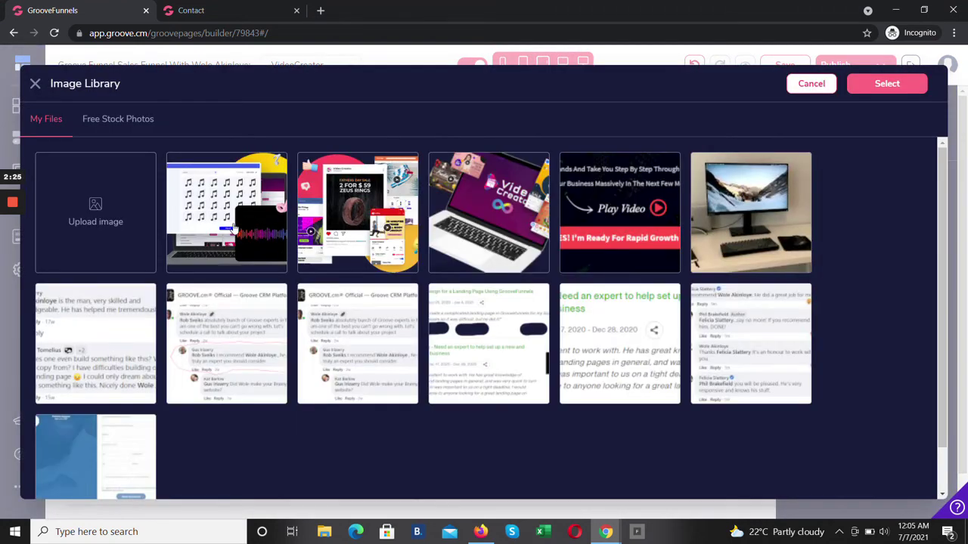
click(234, 230)
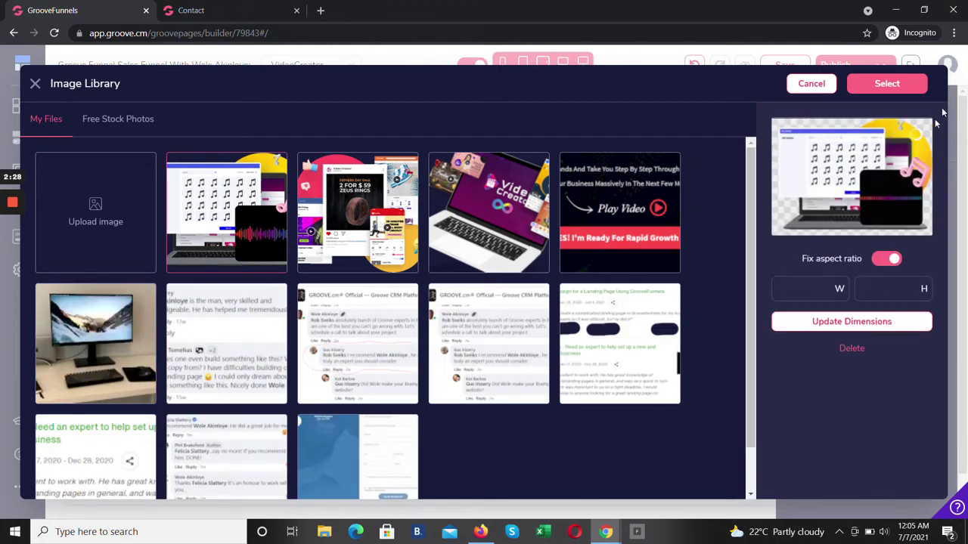
click(900, 89)
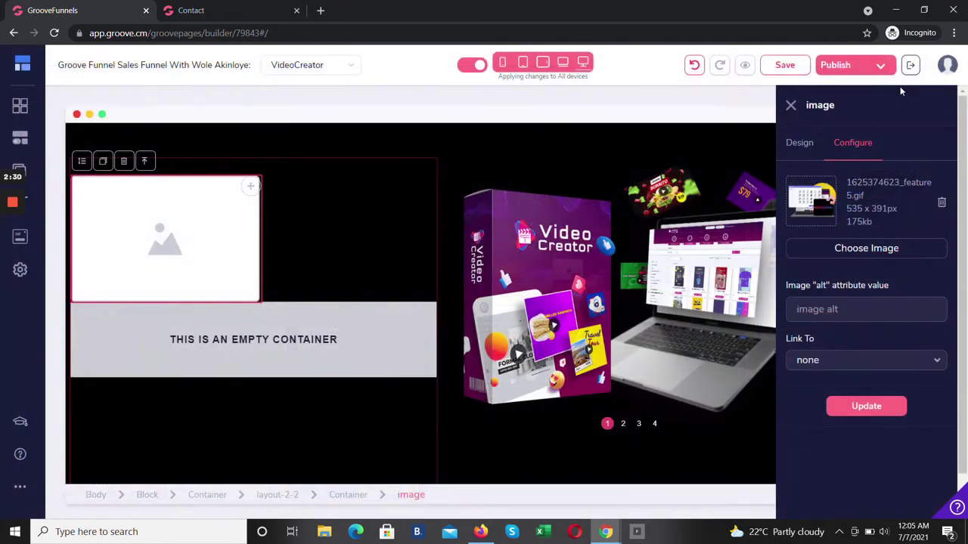
click(870, 408)
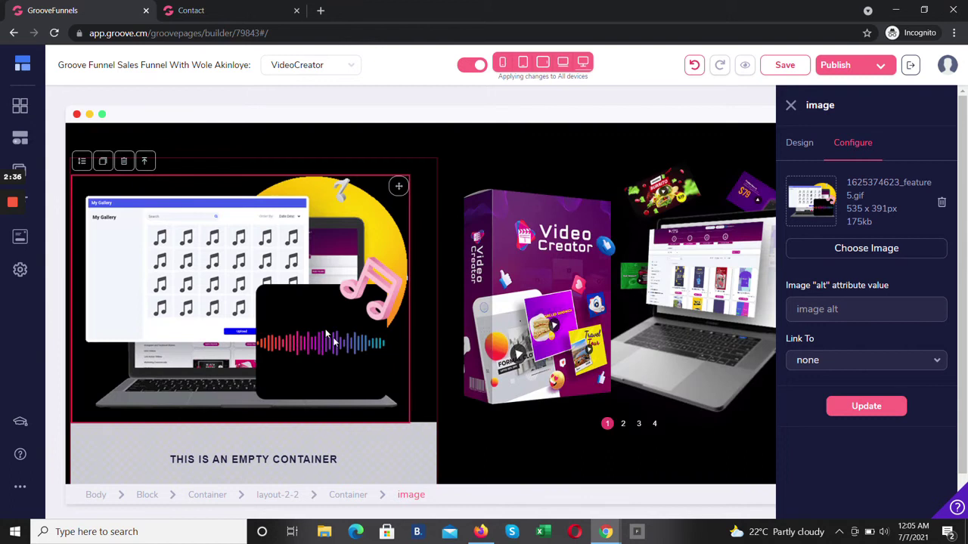
click(423, 271)
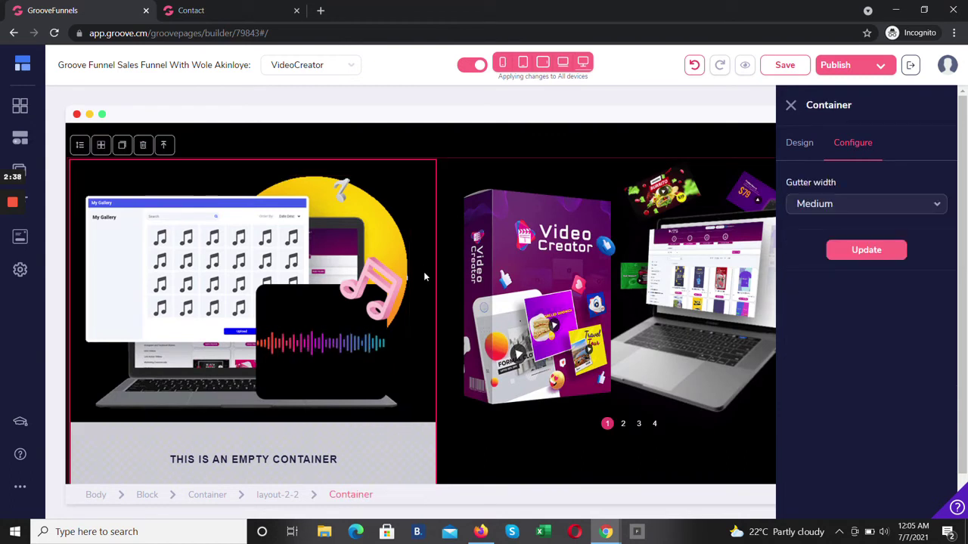
click(799, 142)
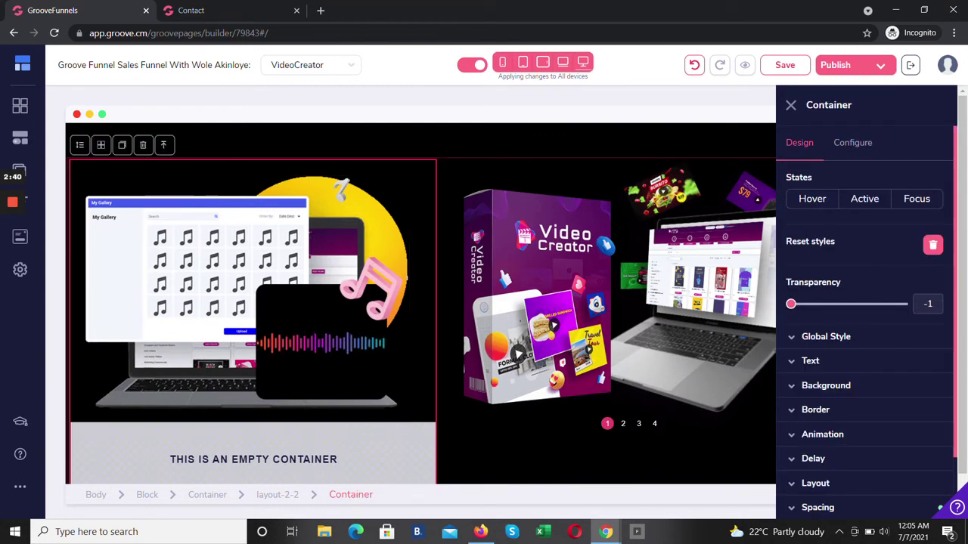
- Give slide 1's container a vertical layout with centred secondary alignment, then close its settings
click(816, 483)
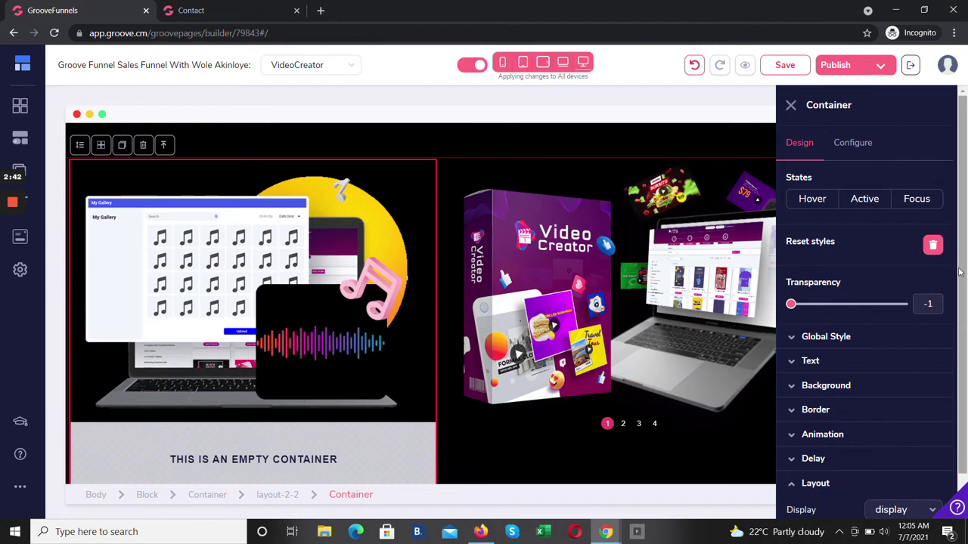
scroll(956, 306, down, 3)
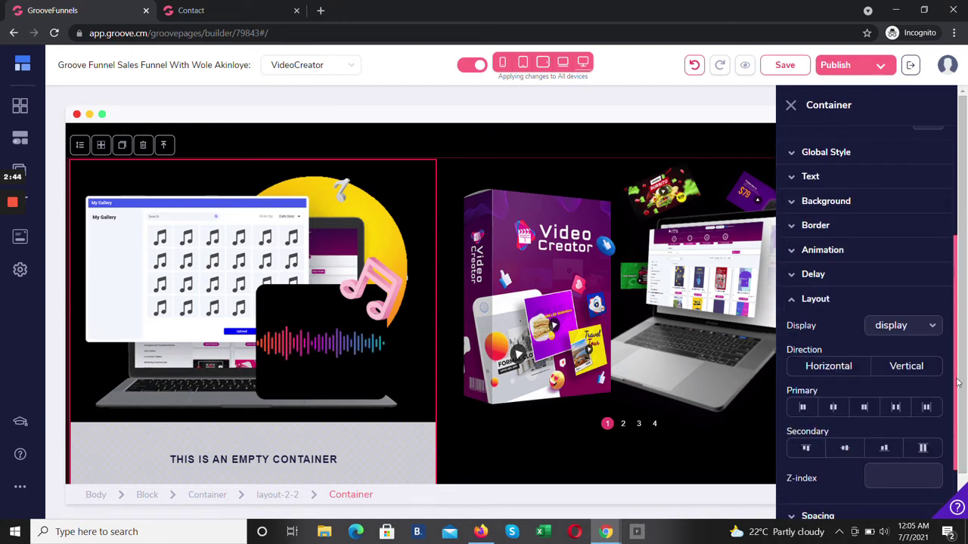
click(883, 370)
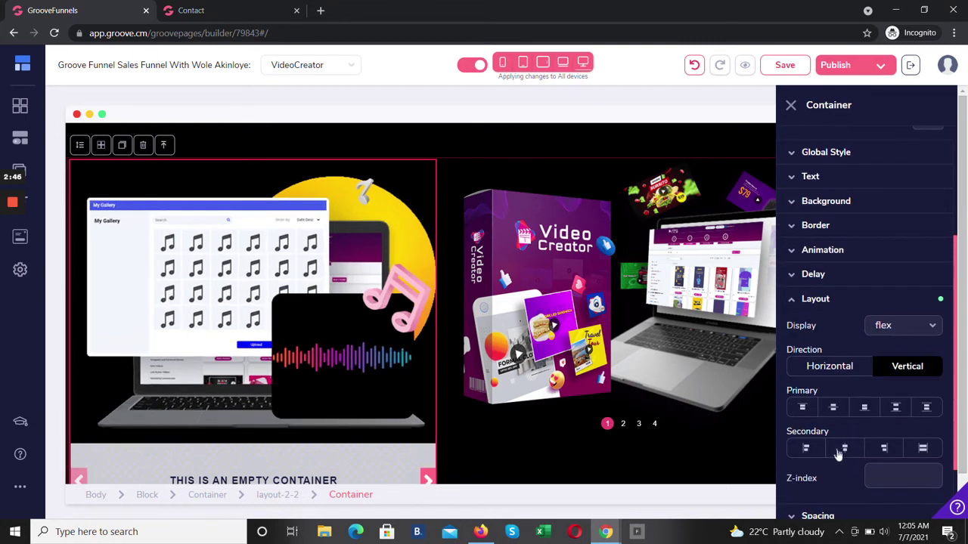
click(844, 450)
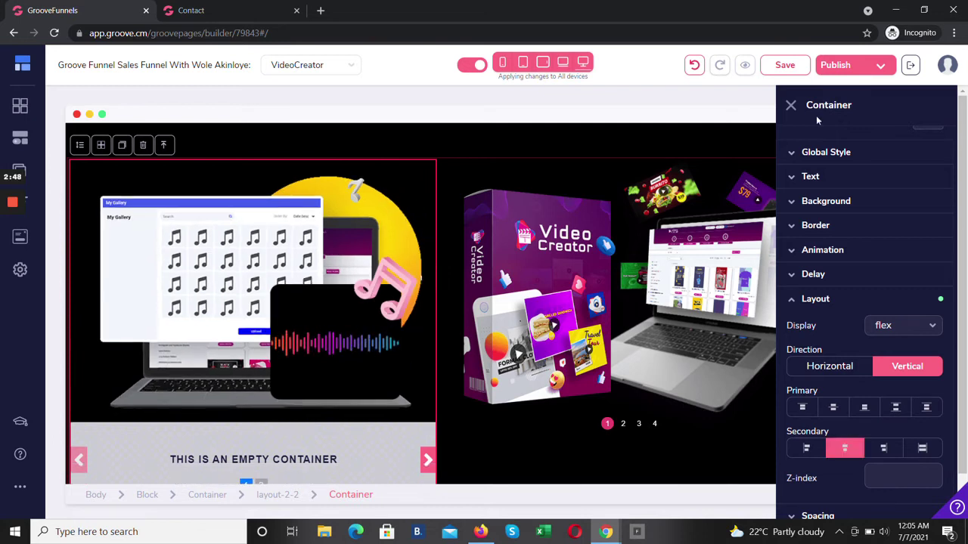
click(792, 108)
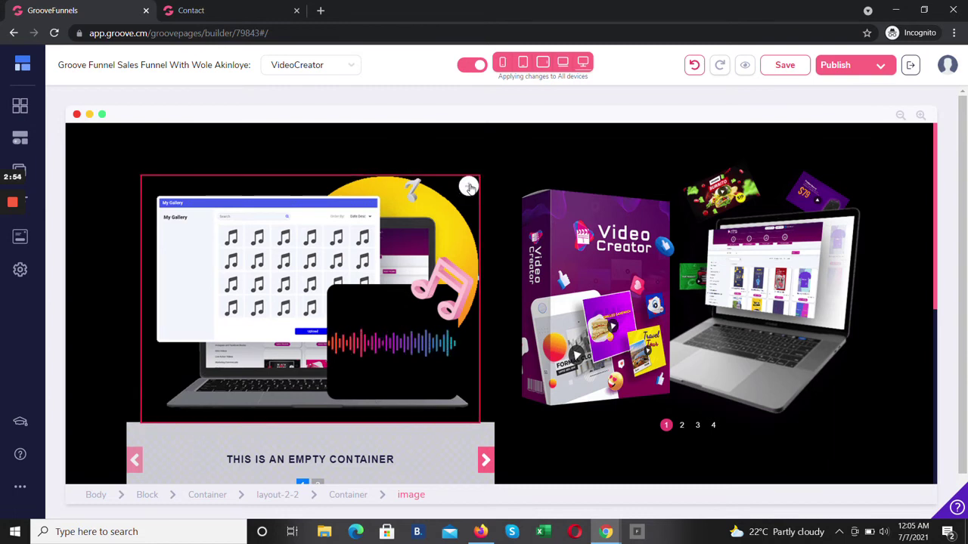
- Move the product image into slide 1's container slot, then show slide 2
drag(469, 187, 419, 240)
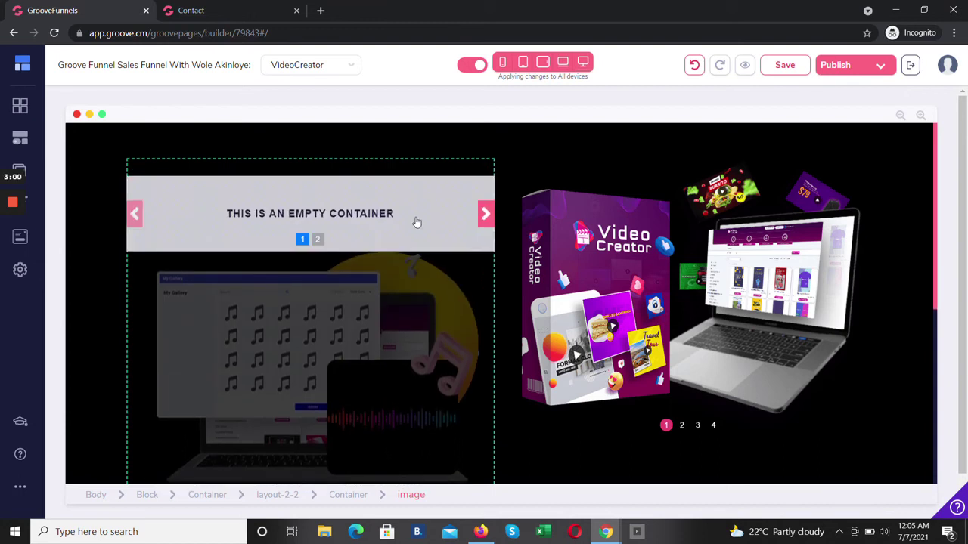
drag(416, 219, 414, 215)
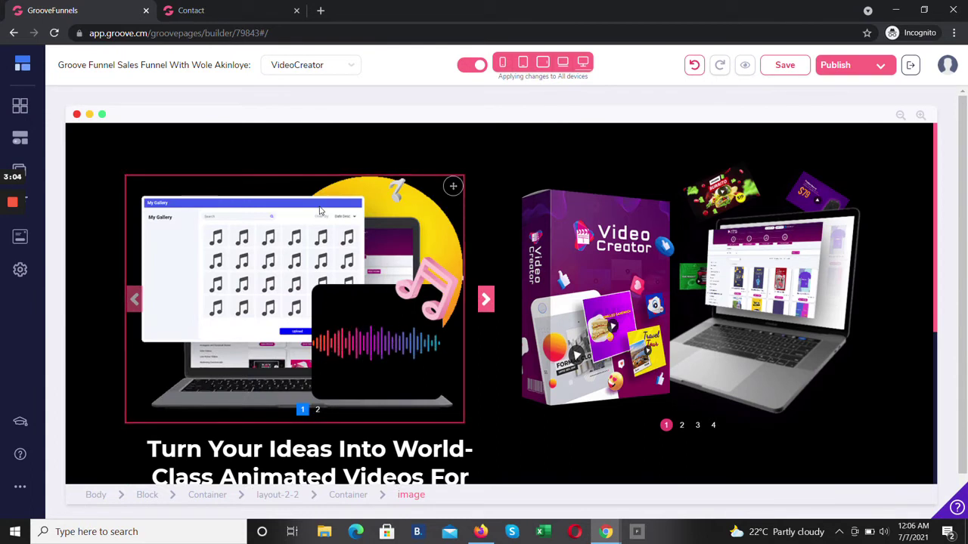
click(320, 413)
click(319, 409)
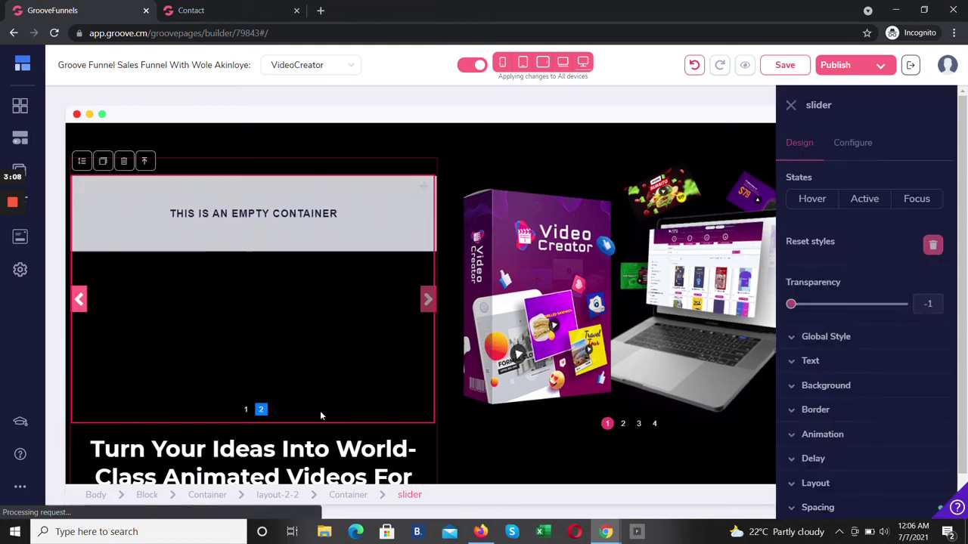
- Drop an Image element into slide 2's container and show its configuration options
click(20, 137)
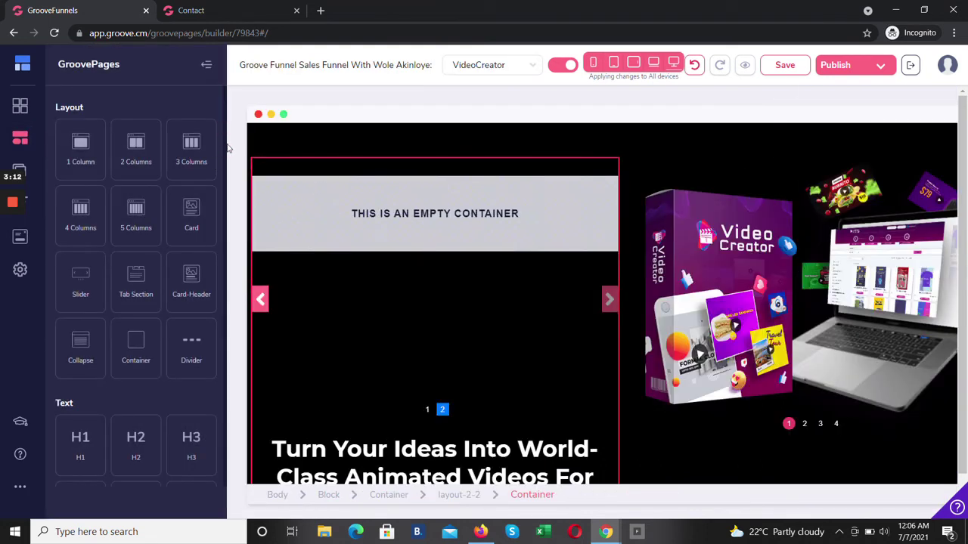
drag(227, 149, 226, 265)
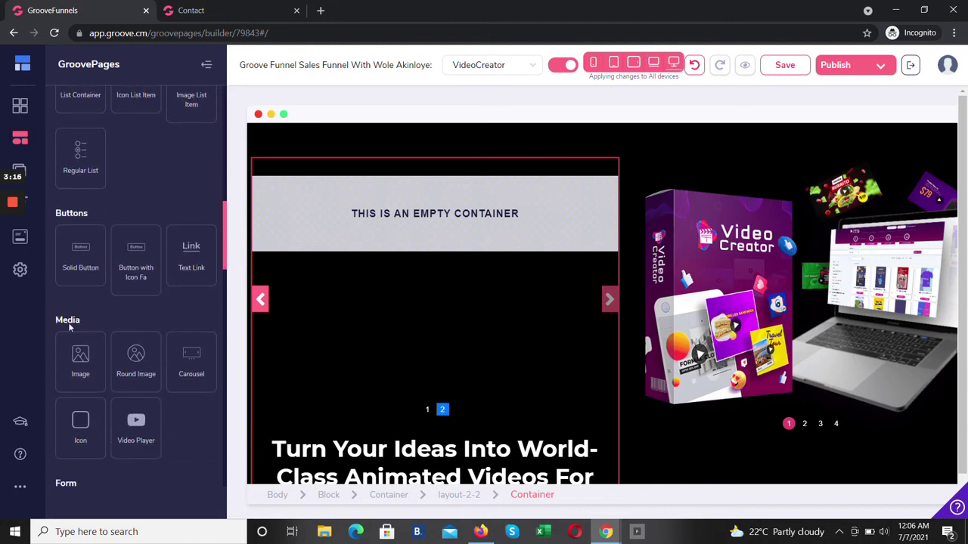
drag(71, 360, 358, 333)
drag(363, 272, 362, 240)
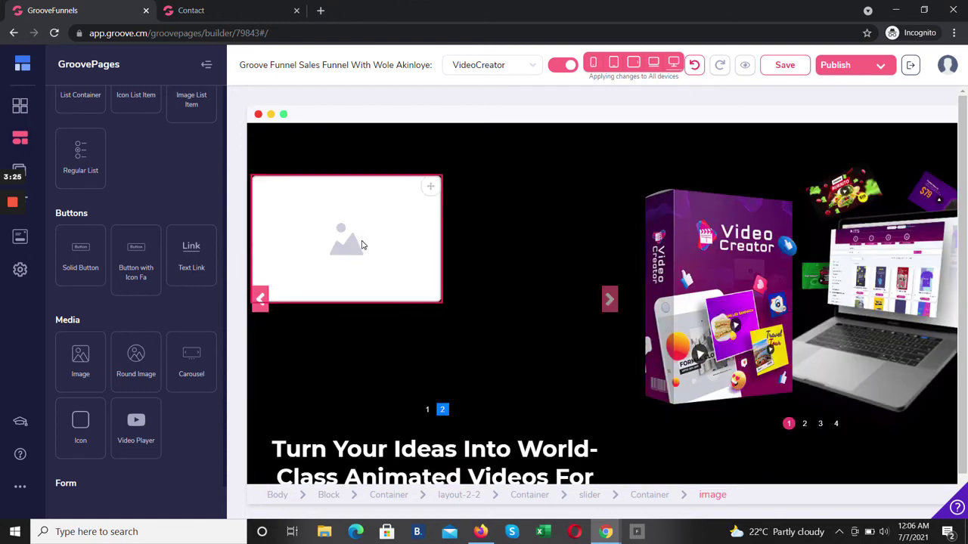
click(361, 245)
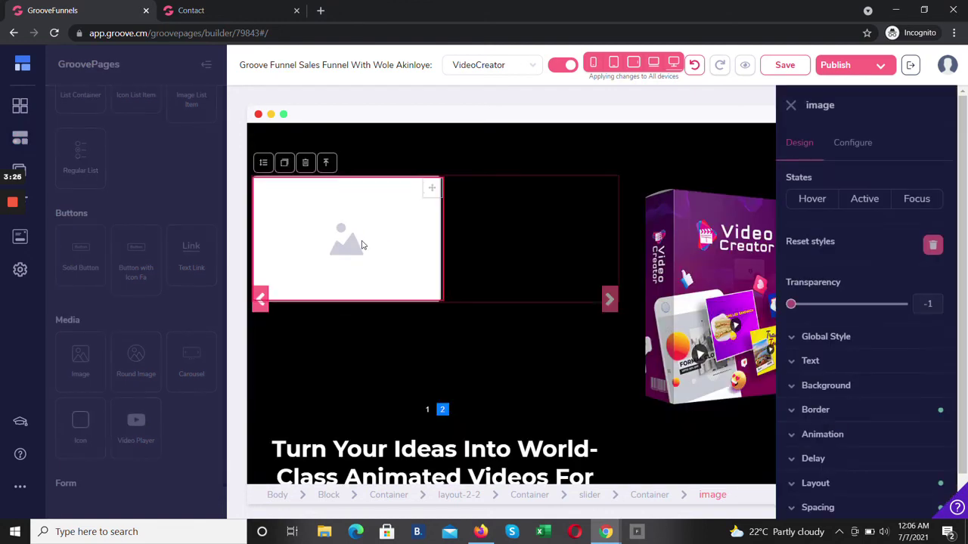
click(851, 145)
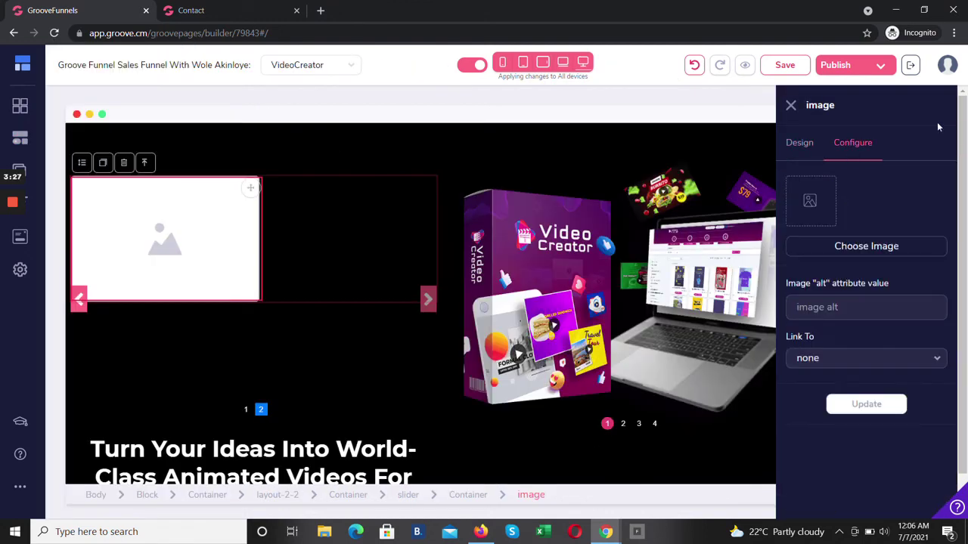
- Set slide 2's image to the desk-and-monitor photo and save the page
click(879, 248)
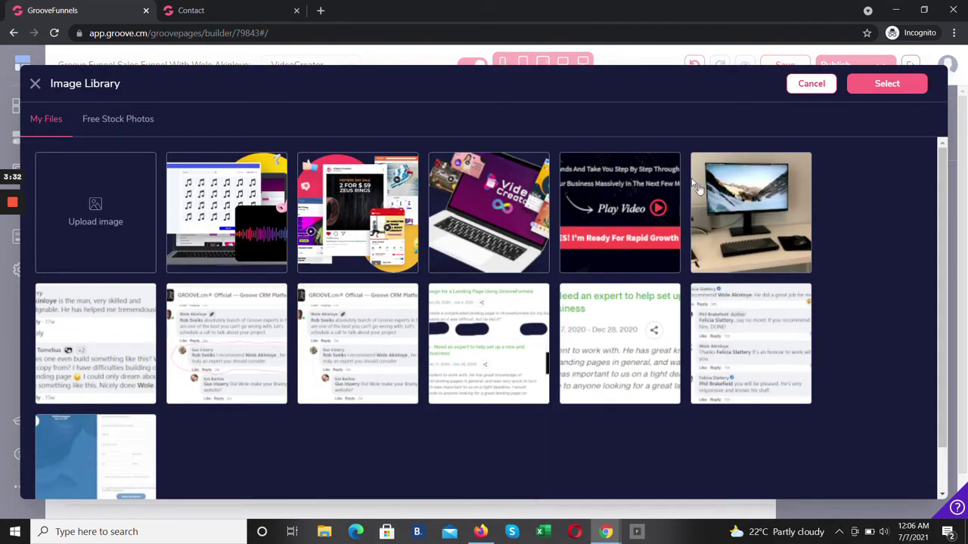
click(727, 219)
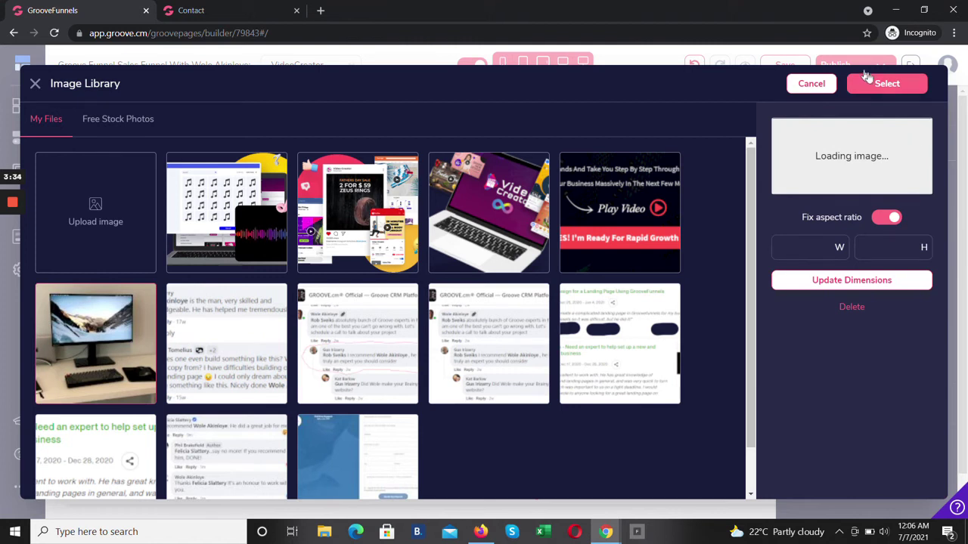
click(891, 85)
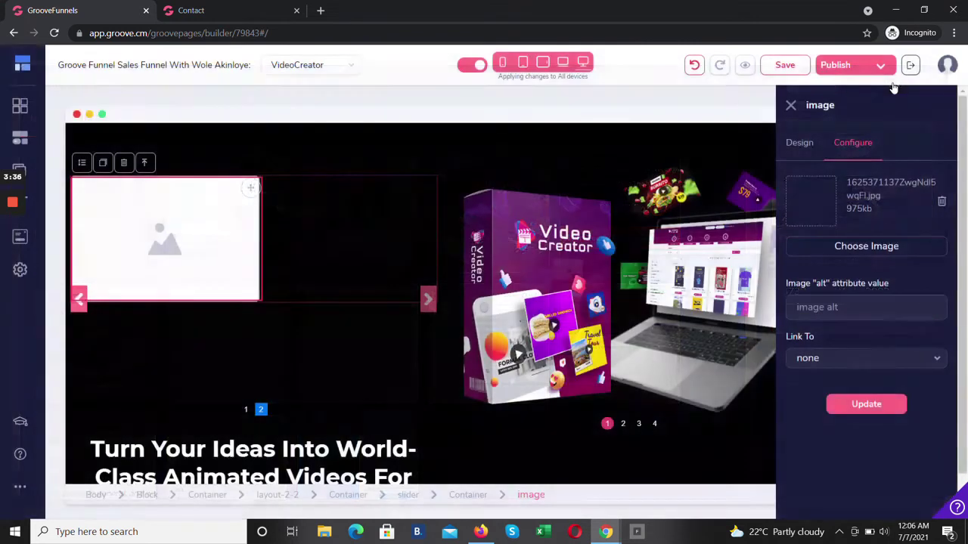
click(882, 415)
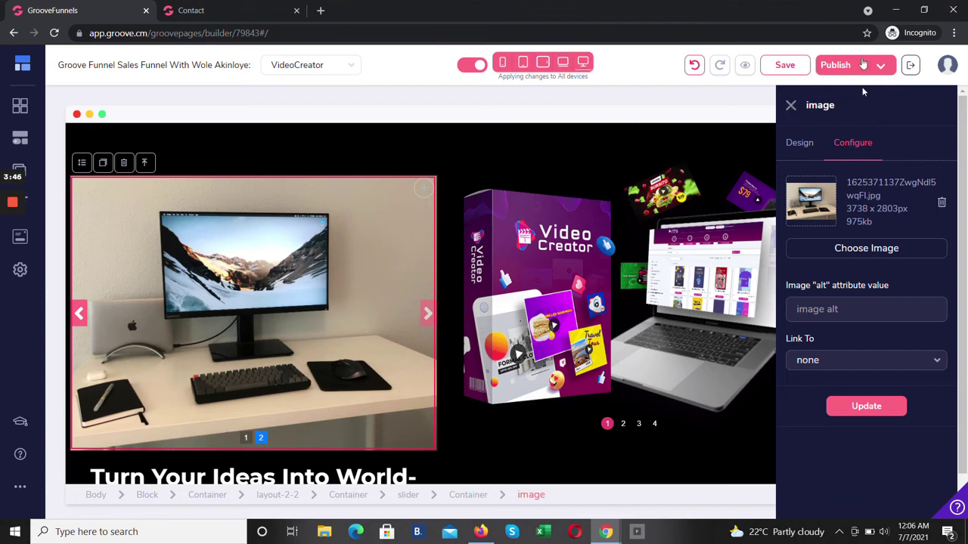
click(791, 105)
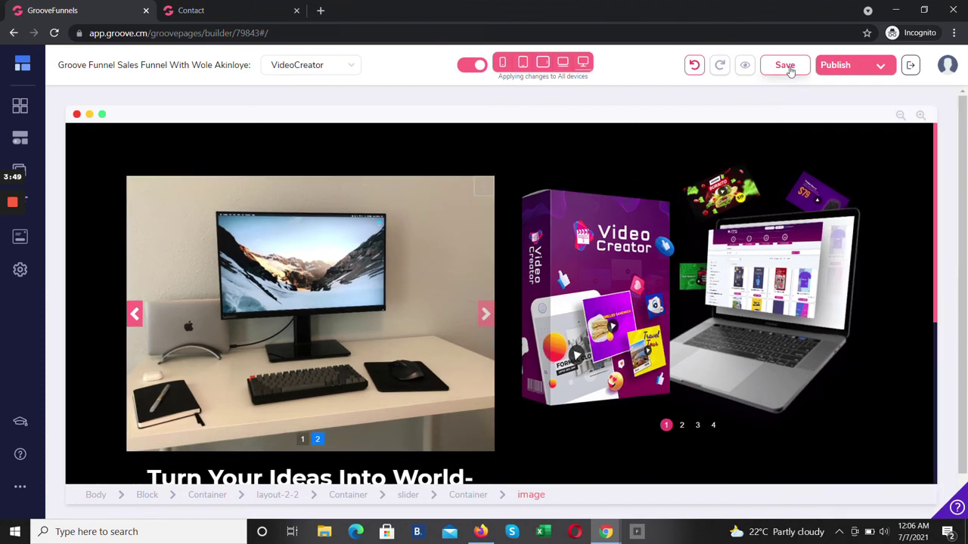
click(790, 66)
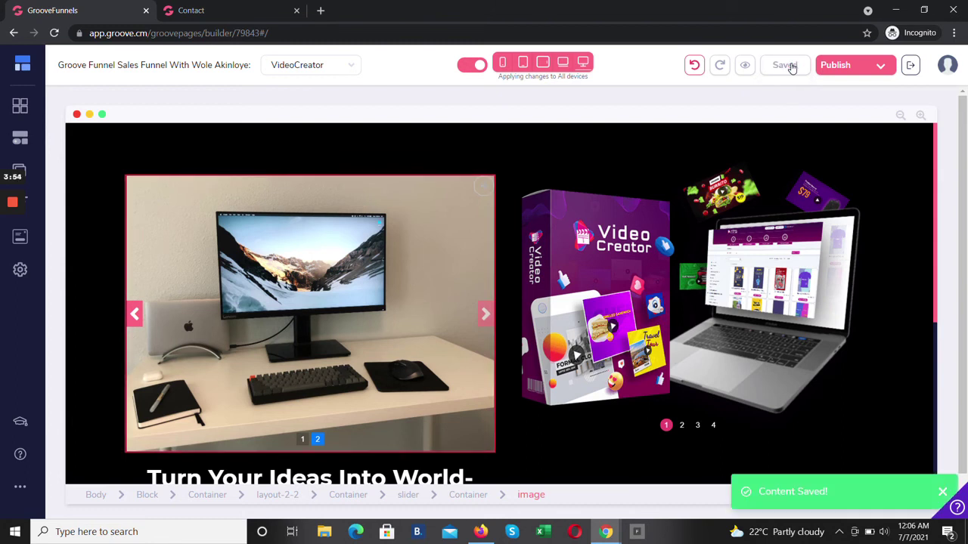
- Preview the page in a new tab, advance the slider to the desk photo, then return to the builder
click(744, 67)
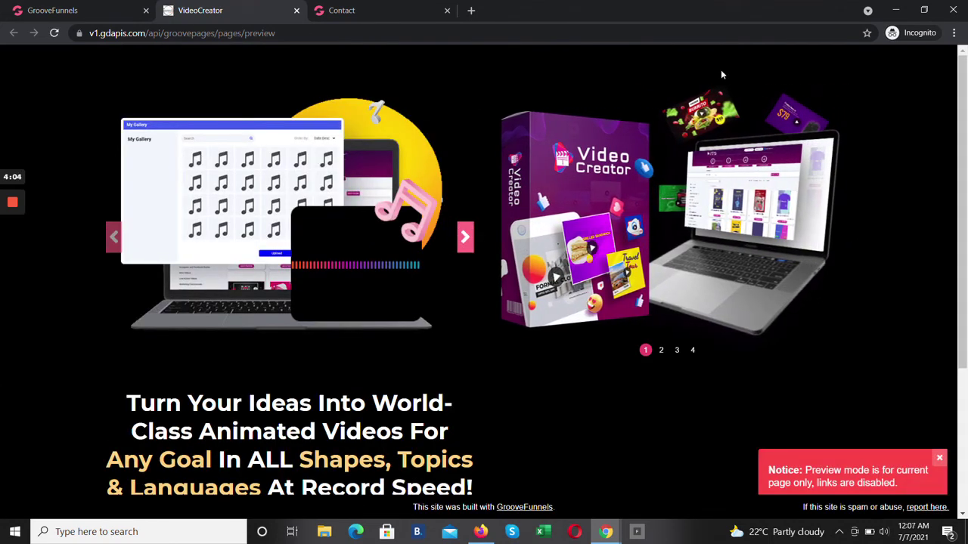
click(466, 236)
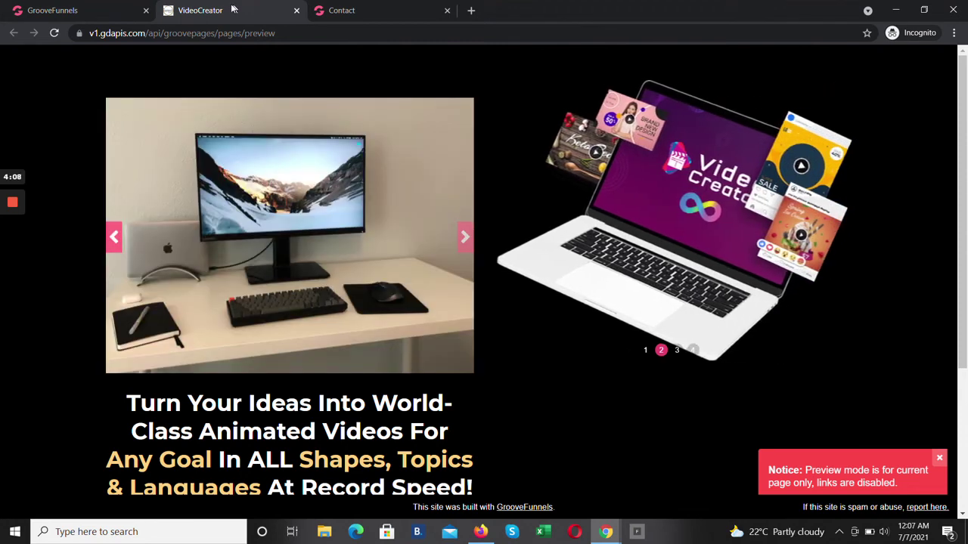
click(99, 17)
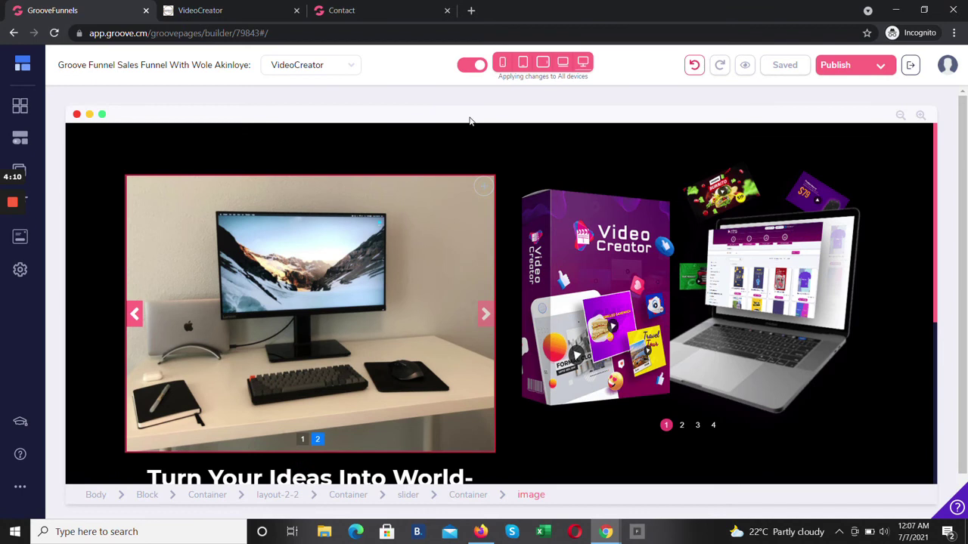
- Publish the whole website from the Publish settings
click(879, 65)
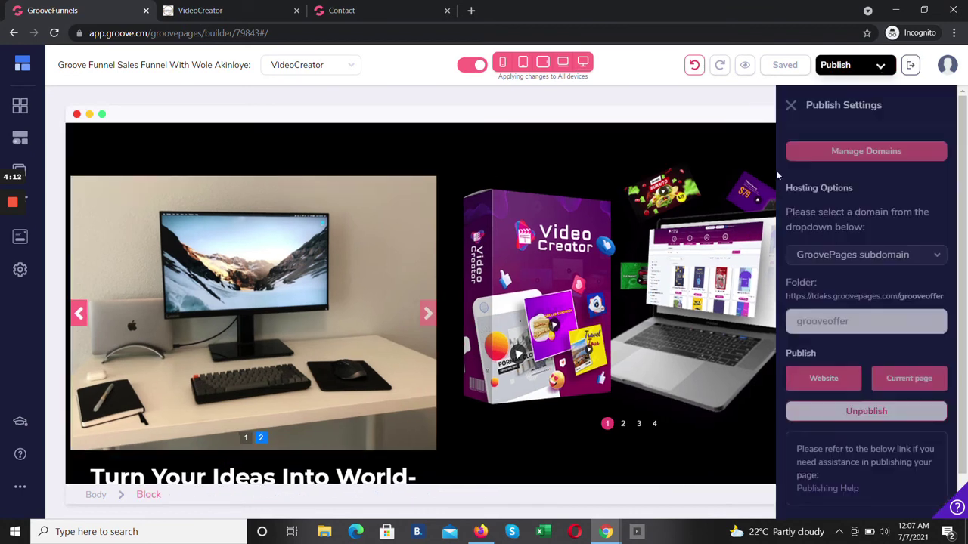
mouse_move(801, 378)
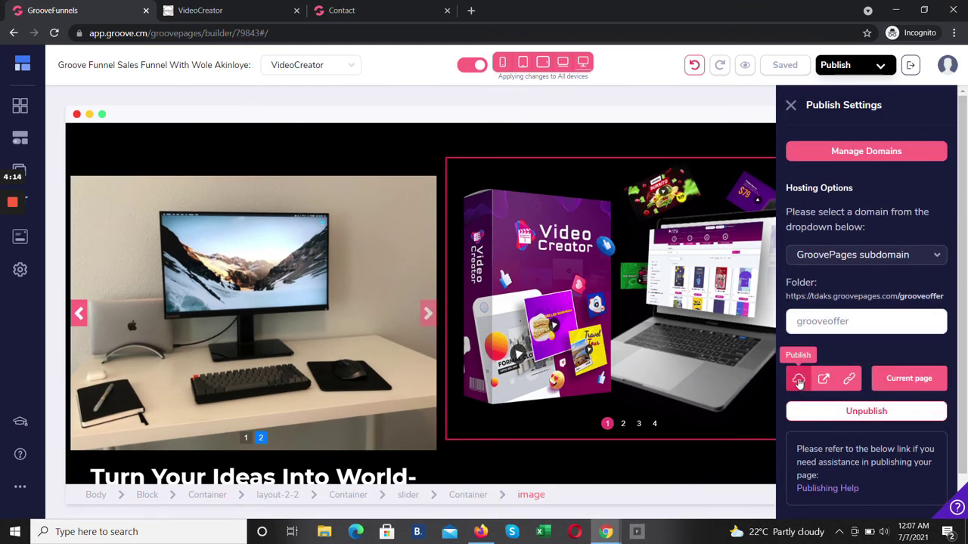
click(799, 380)
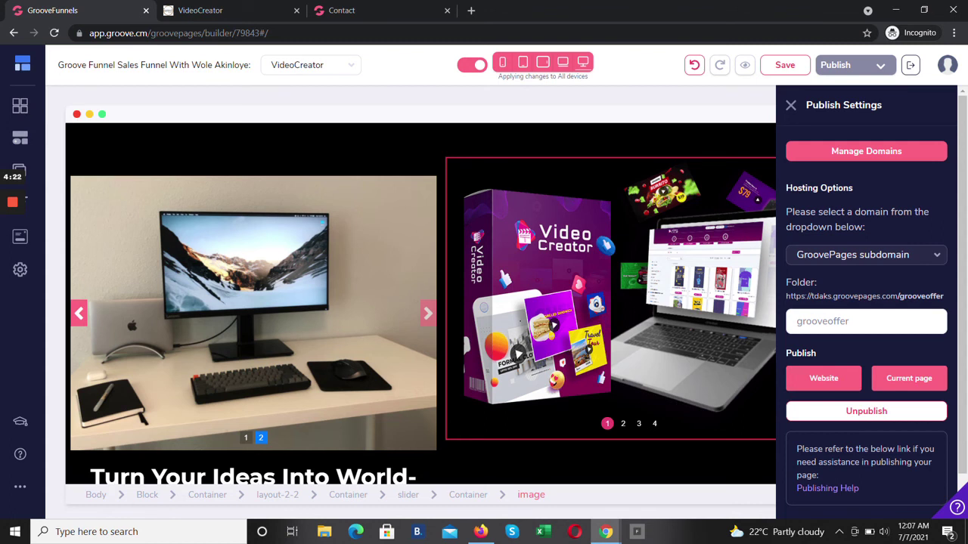
- View the live videocreator-bonuses page in a new tab
mouse_move(883, 378)
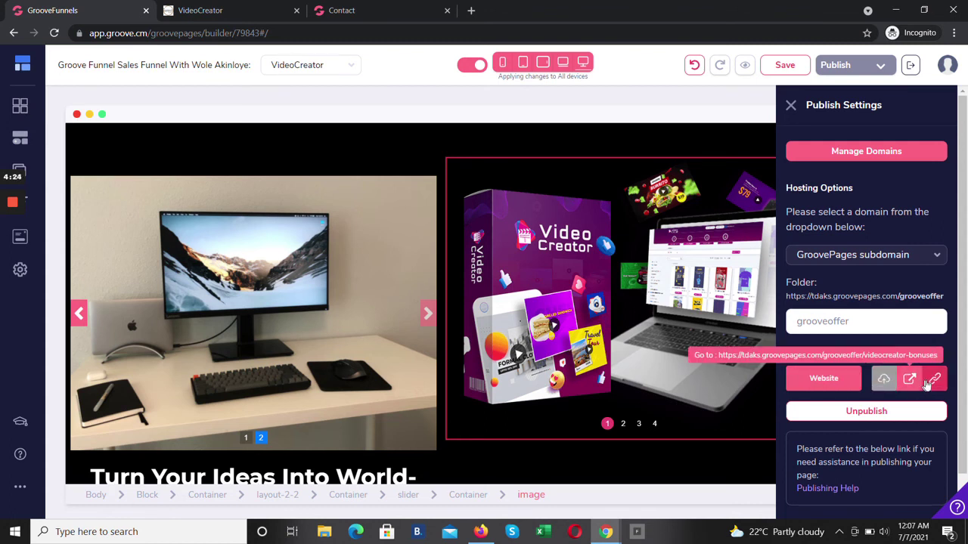
mouse_move(815, 368)
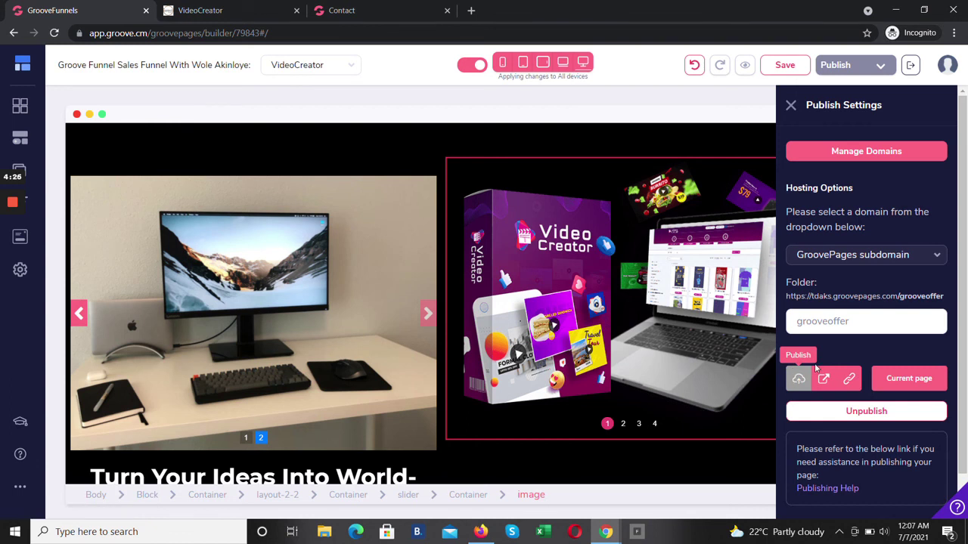
mouse_move(928, 383)
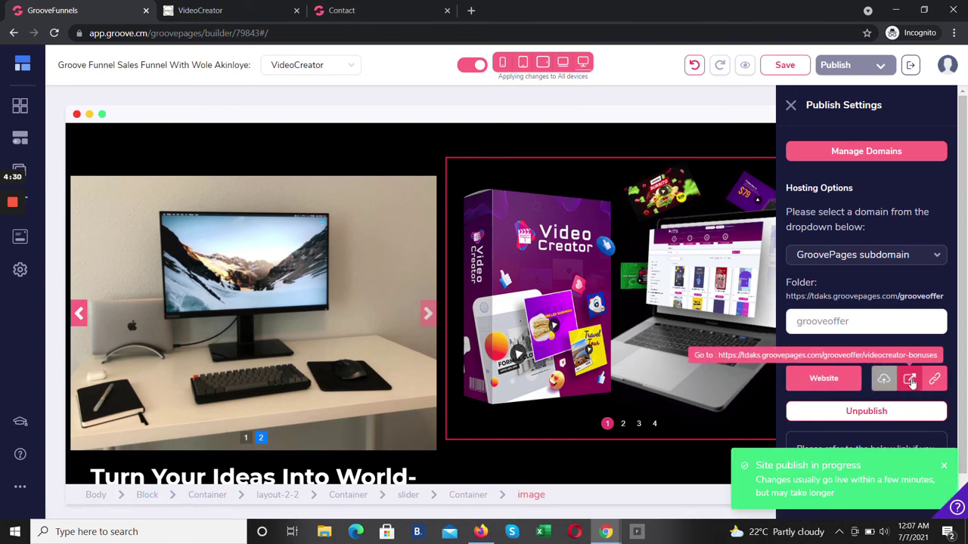
click(910, 380)
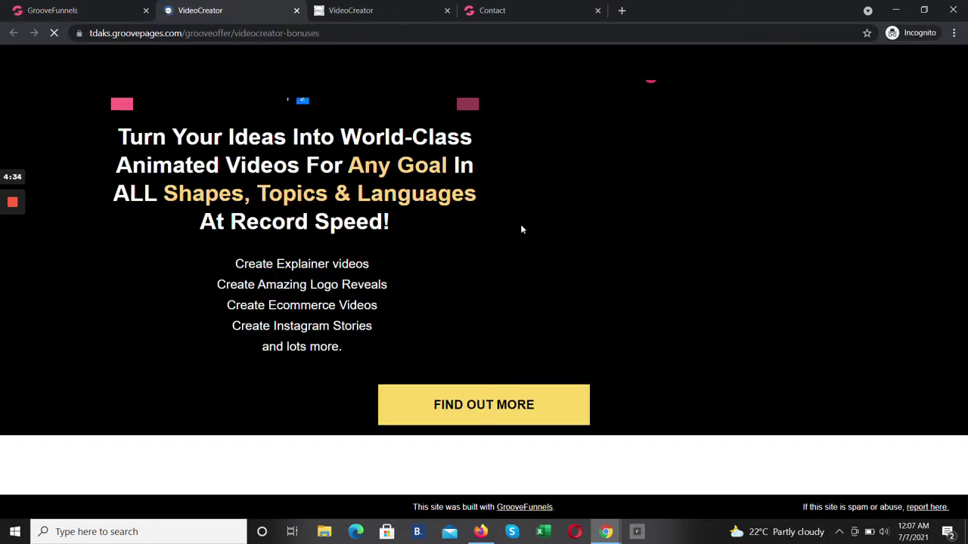
- Return to the builder tab and select the left slider, resetting it to slide 1
click(65, 8)
click(256, 243)
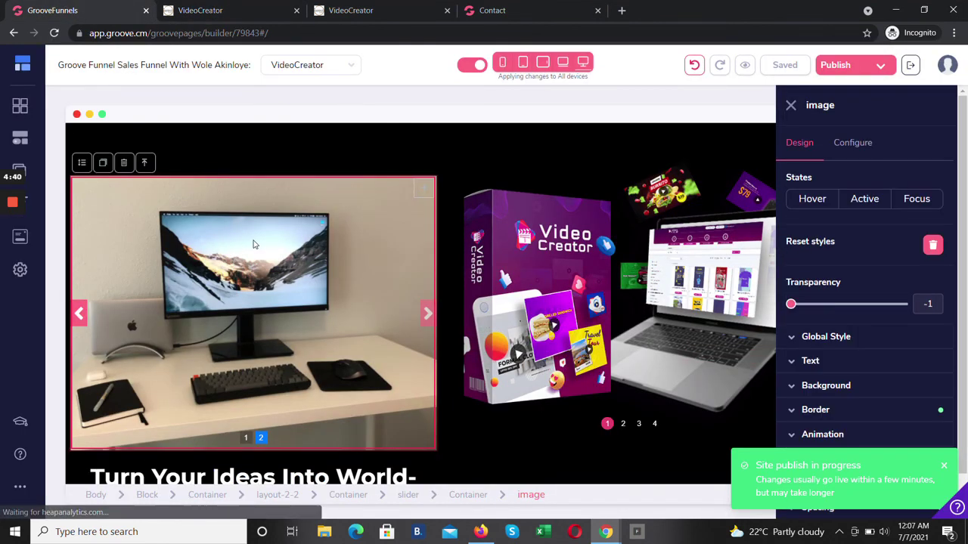
click(247, 439)
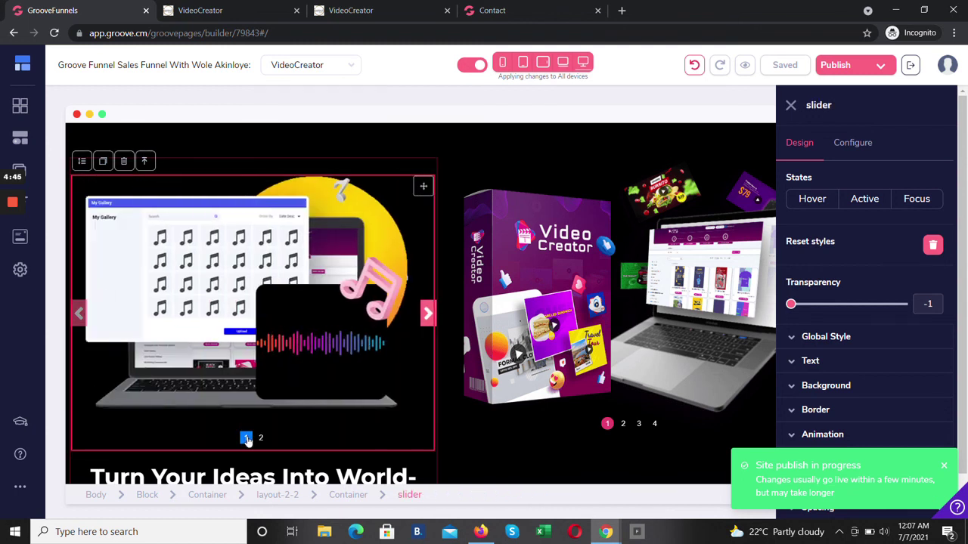
- Give the slider a fadeIn slide animation with a 4-second duration
click(855, 142)
drag(956, 189, 958, 296)
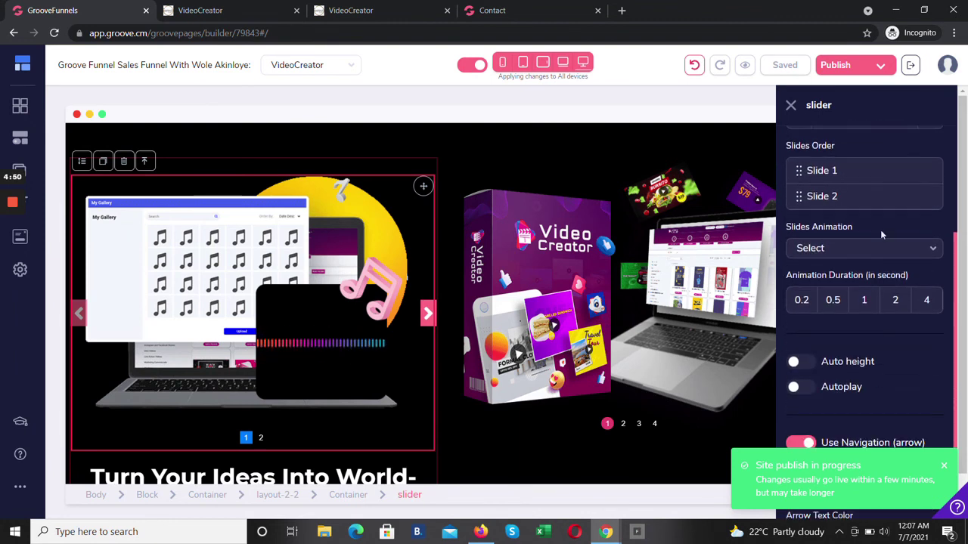
click(881, 249)
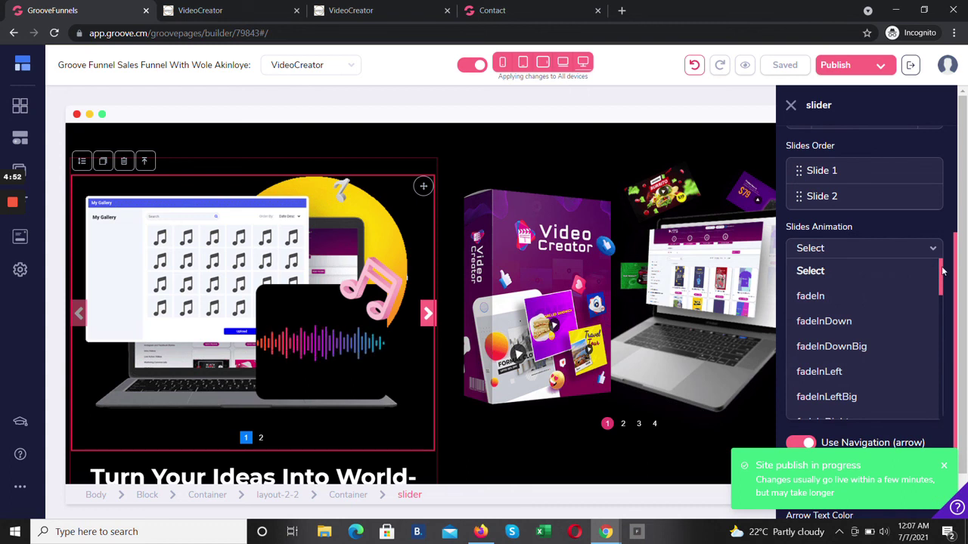
click(863, 292)
click(929, 302)
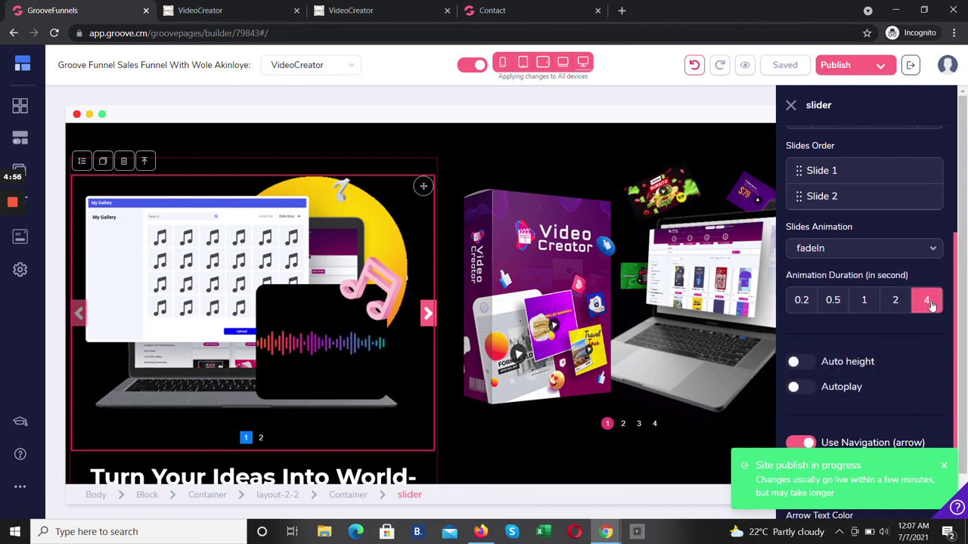
- Turn on slider autoplay, apply the settings, and preview the page in a new tab
scroll(957, 288, down, 2)
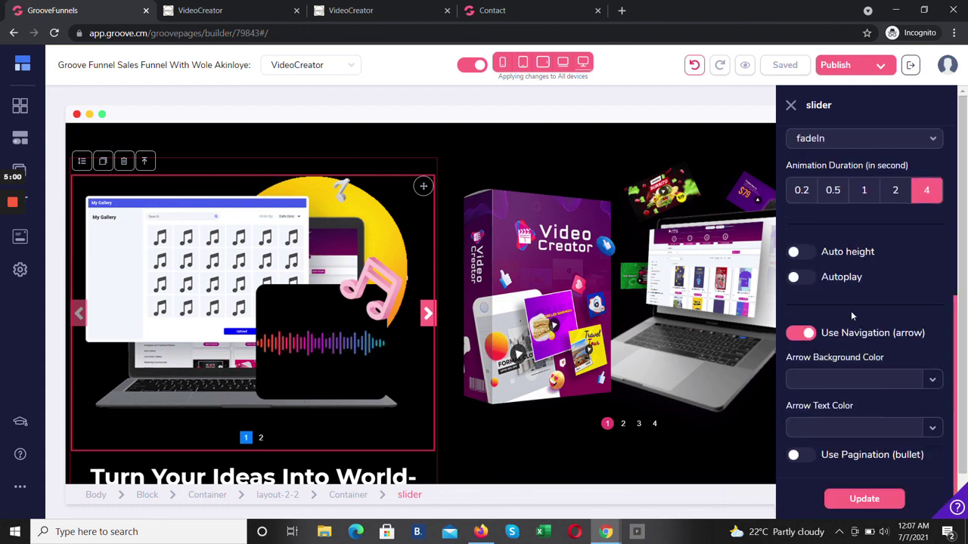
click(802, 278)
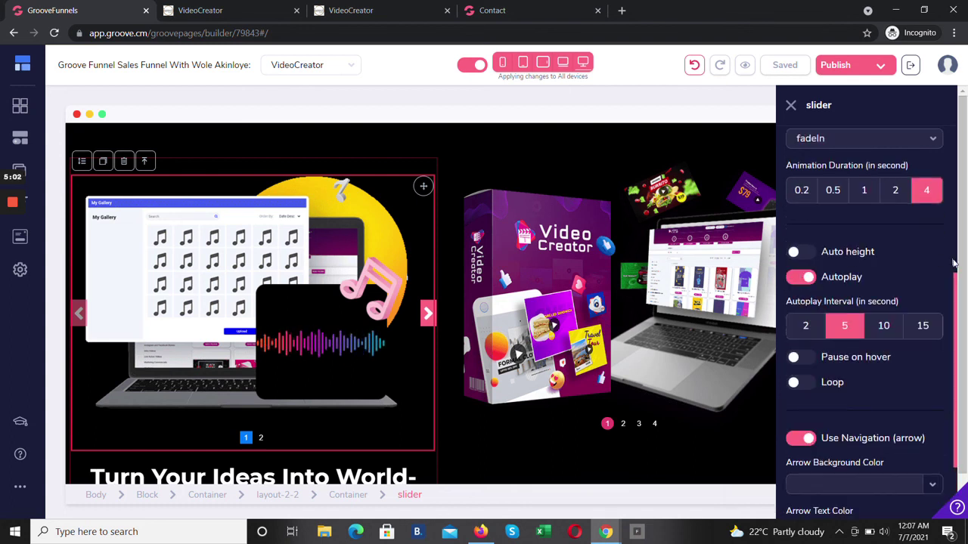
scroll(957, 281, down, 2)
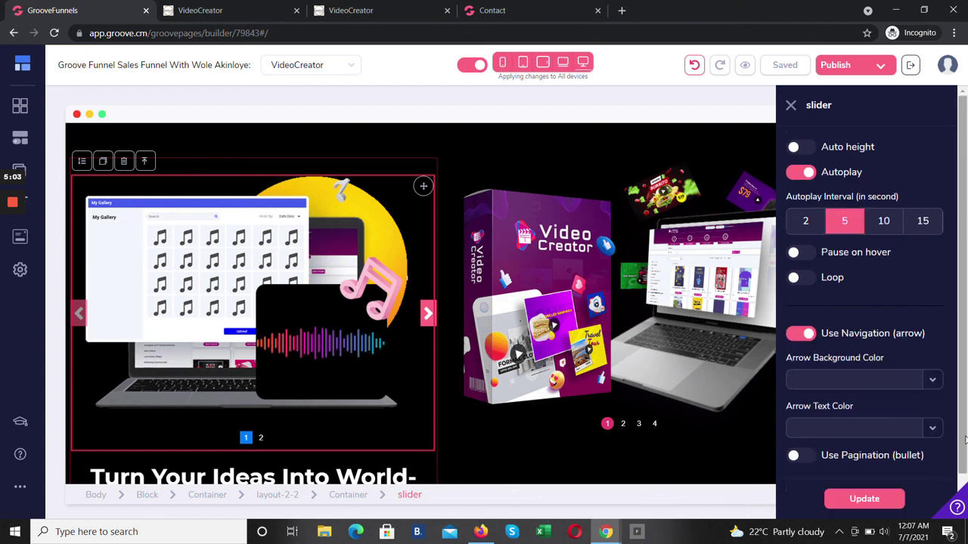
click(864, 499)
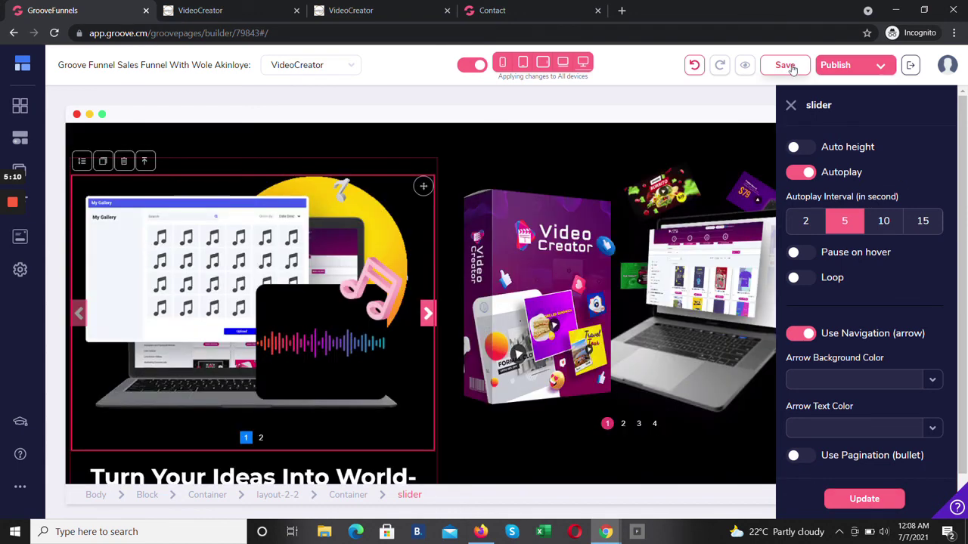
click(744, 67)
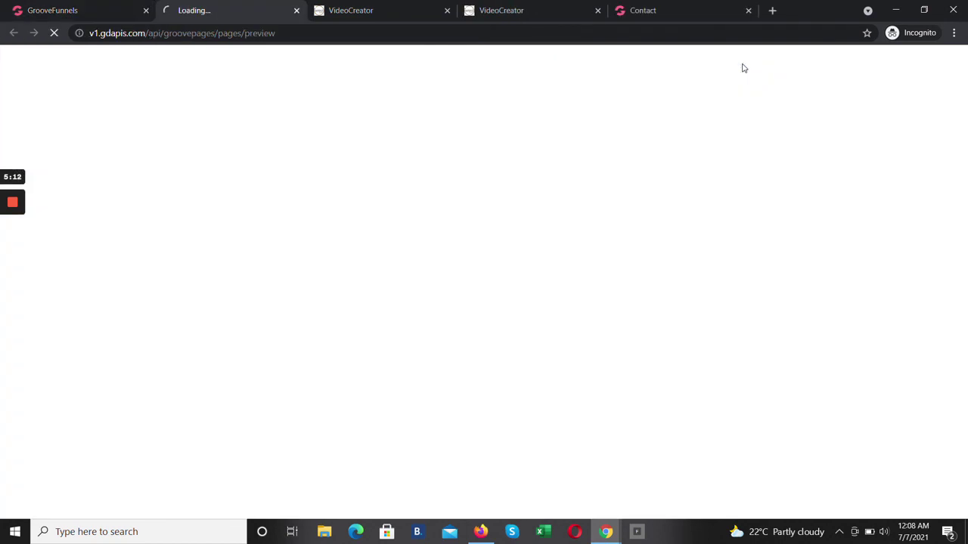